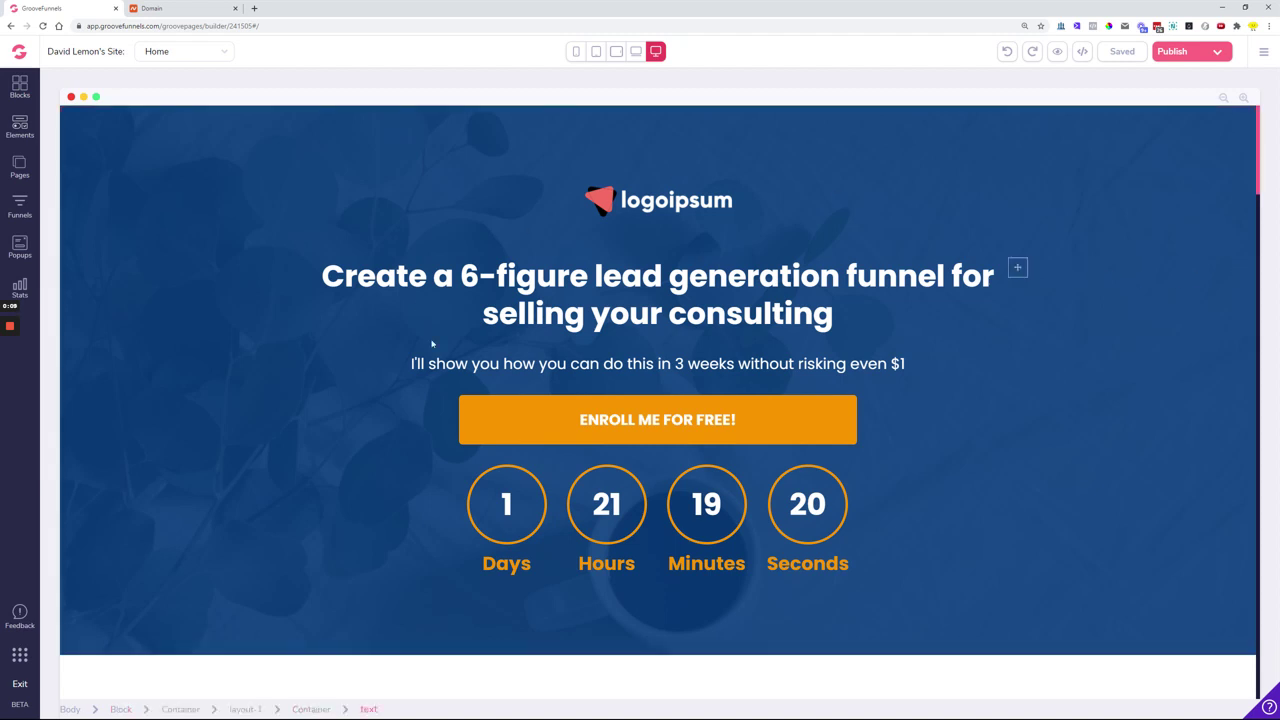
Step: Open the account's domain settings from the site's publish settings
left_click(1174, 55)
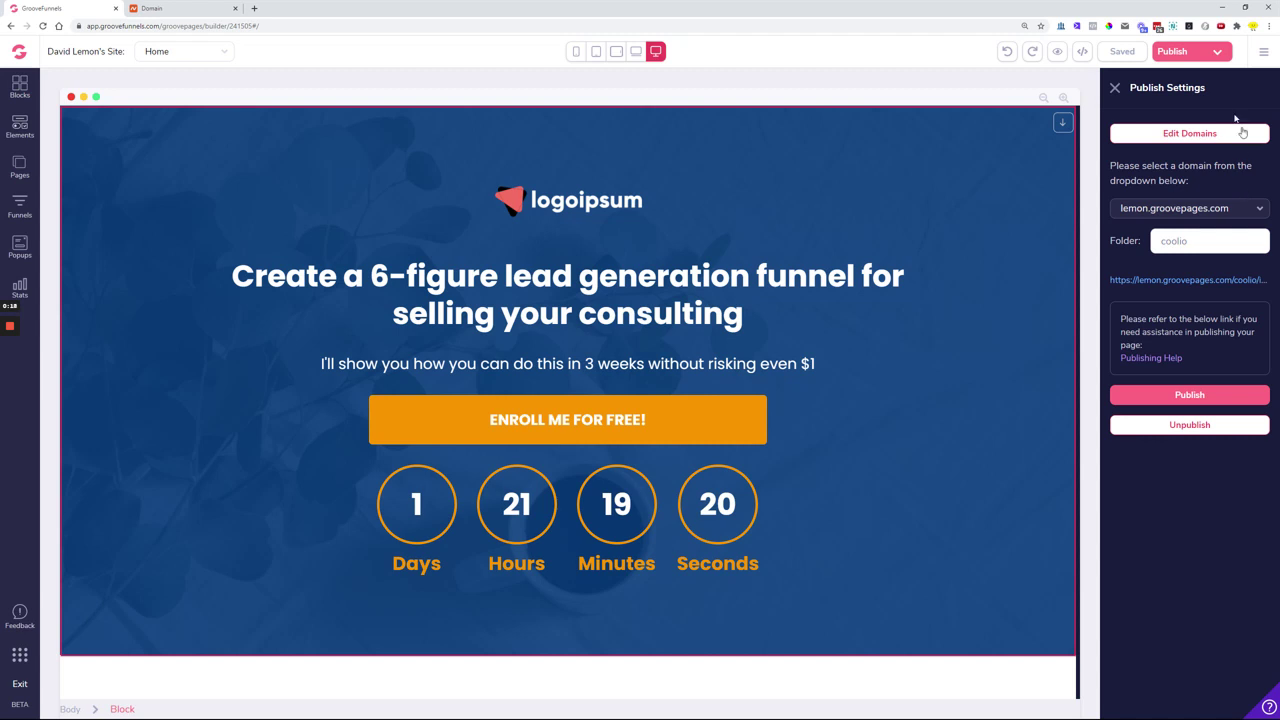
left_click(1182, 134)
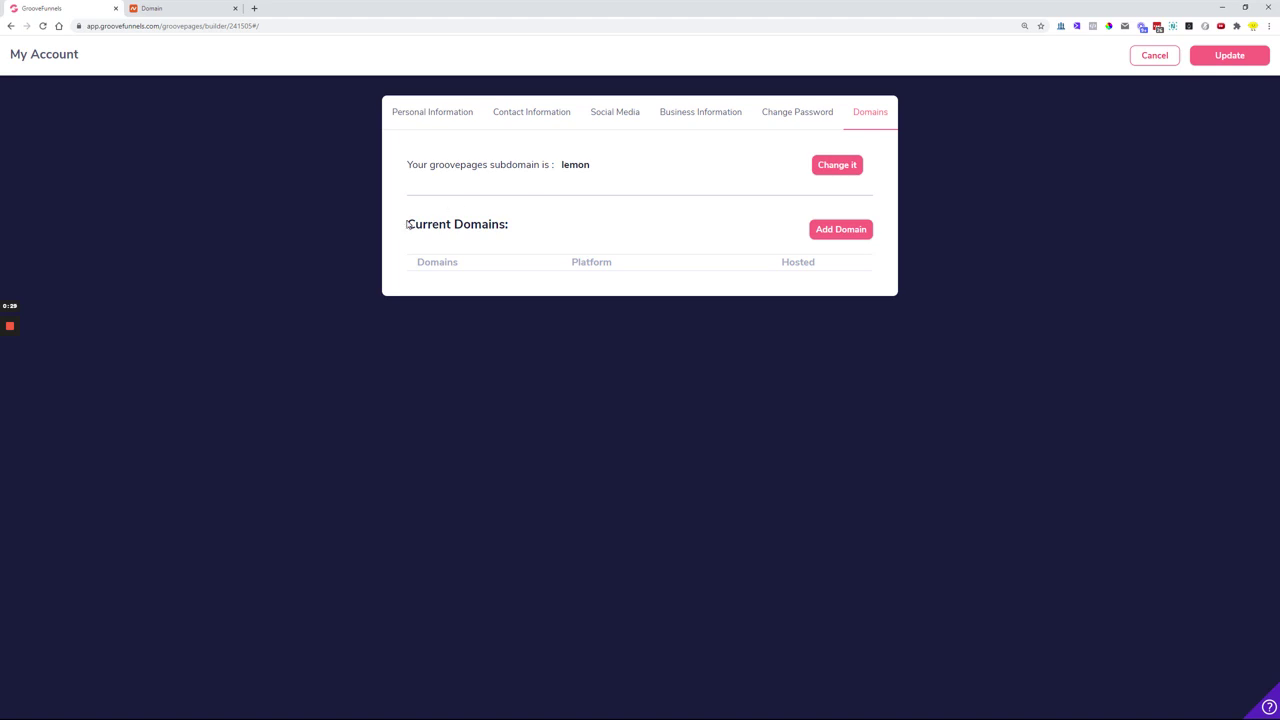
left_click_drag(488, 224, 563, 226)
left_click(564, 231)
Step: Add the domain grooveadvisor.com for use with GroovePages, with hosting set to "Yes please!", and save it
left_click(837, 233)
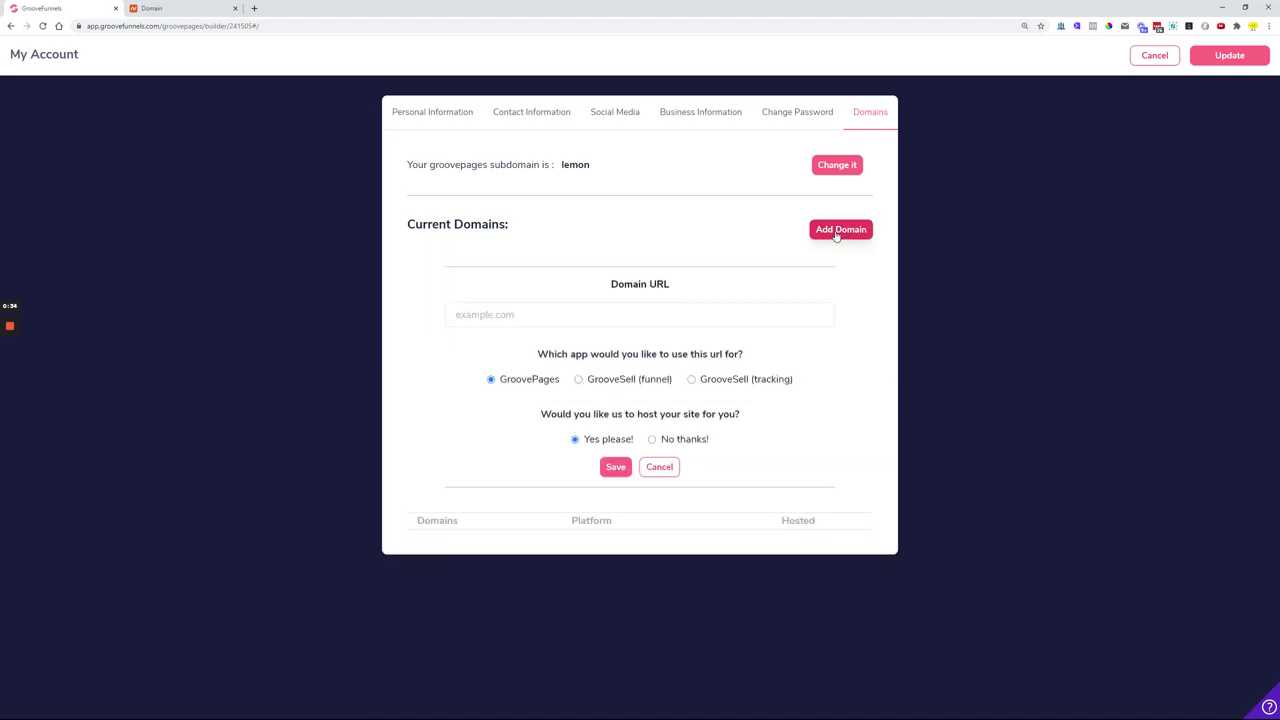
left_click(437, 318)
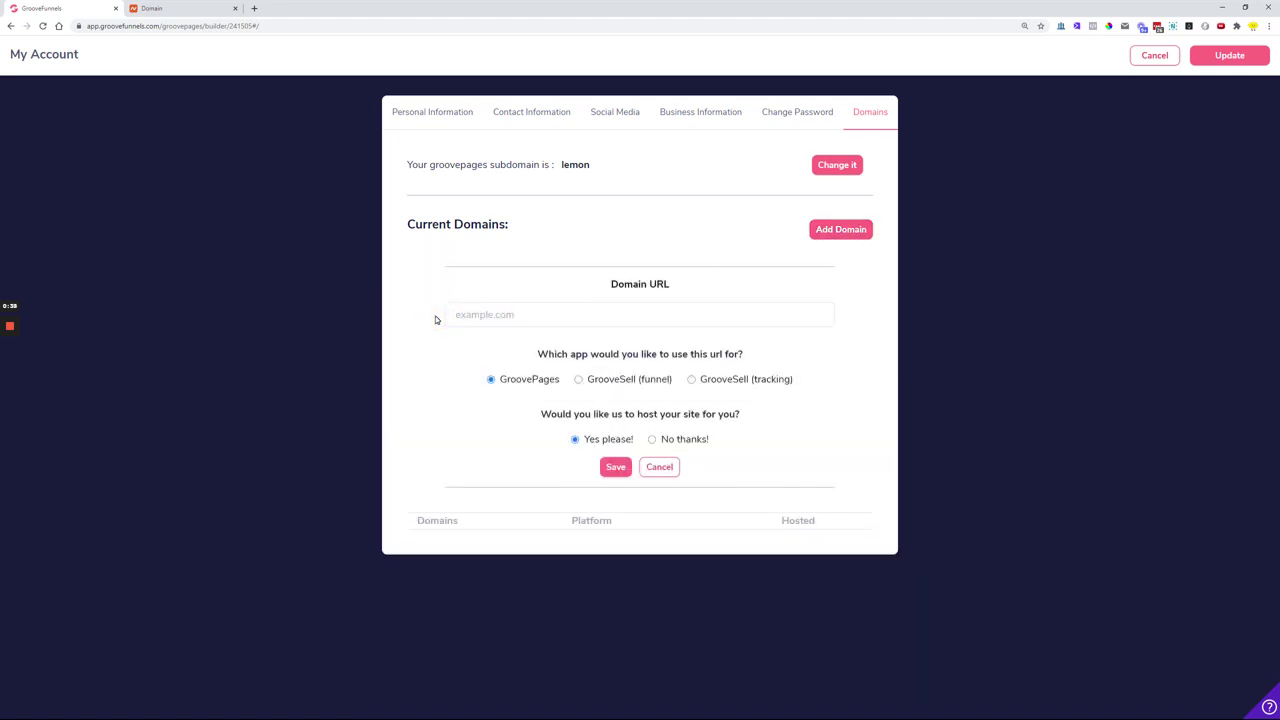
type("grooveadvisor.com")
left_click_drag(536, 356, 794, 357)
left_click(794, 356)
left_click_drag(540, 414, 752, 414)
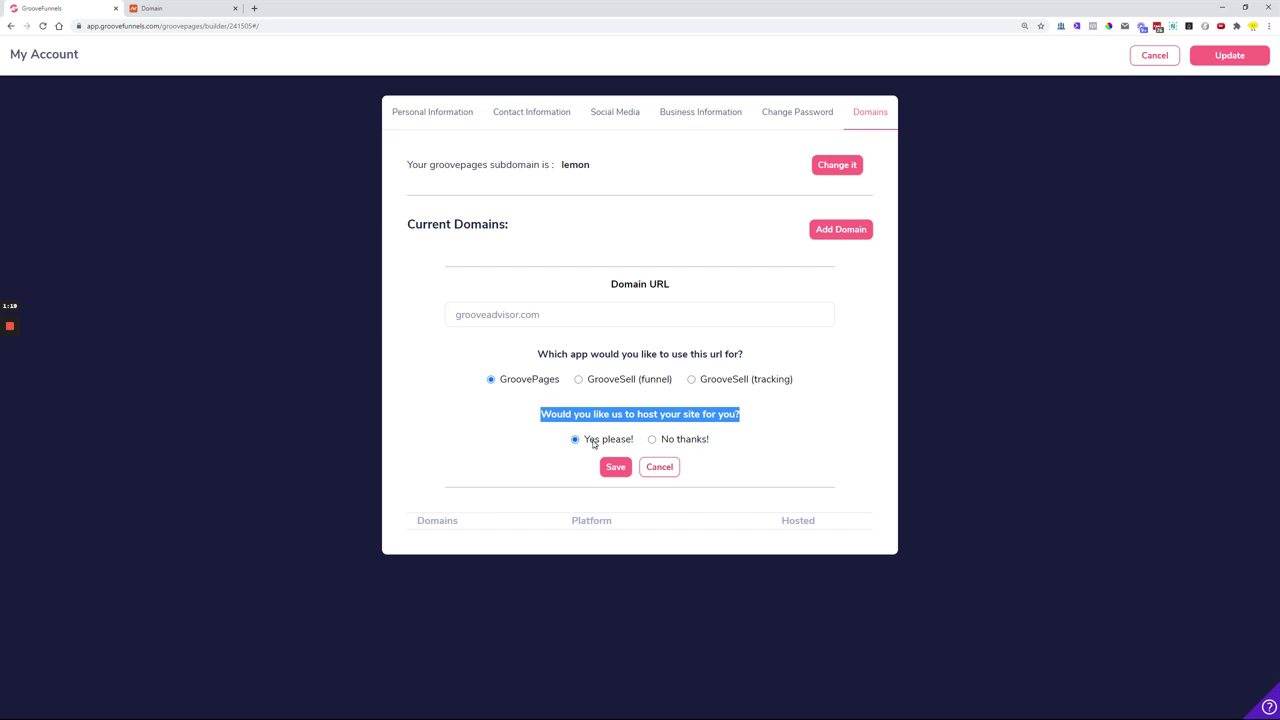
left_click(793, 450)
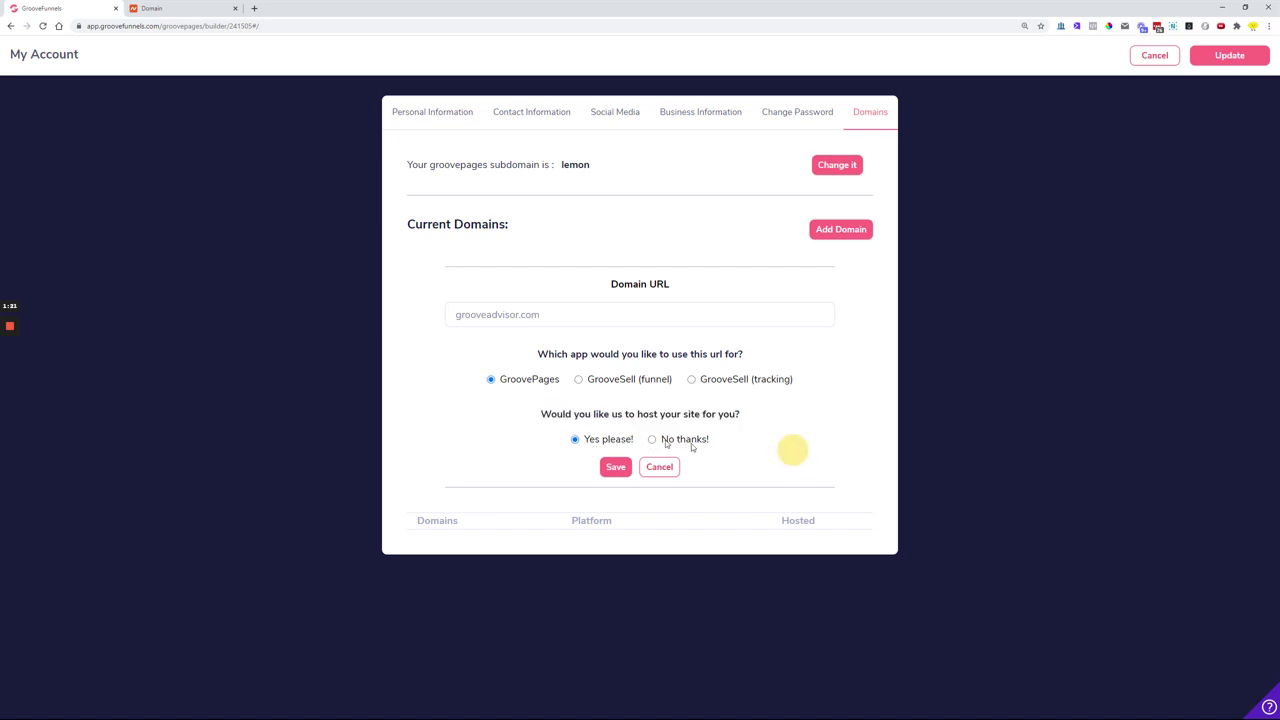
left_click(614, 468)
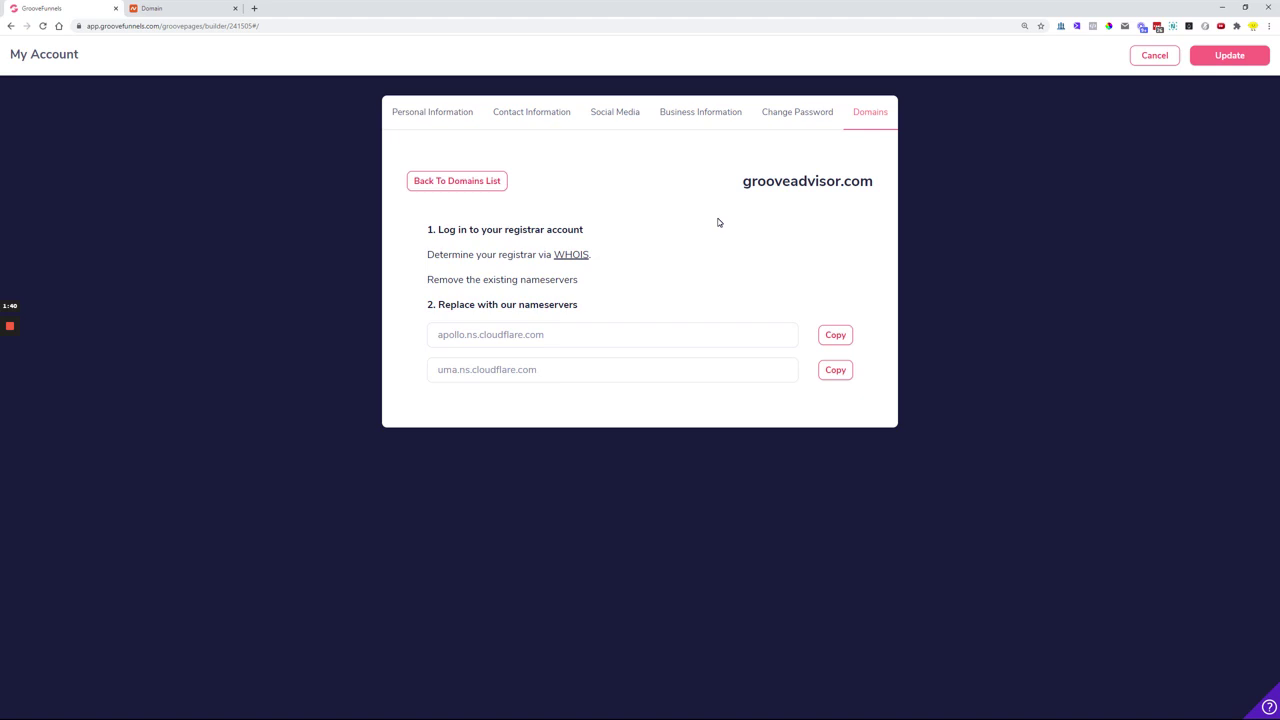
Step: Switch to Namecheap and set the nameservers of grooveadvisor.com to Custom DNS
left_click_drag(436, 229, 605, 230)
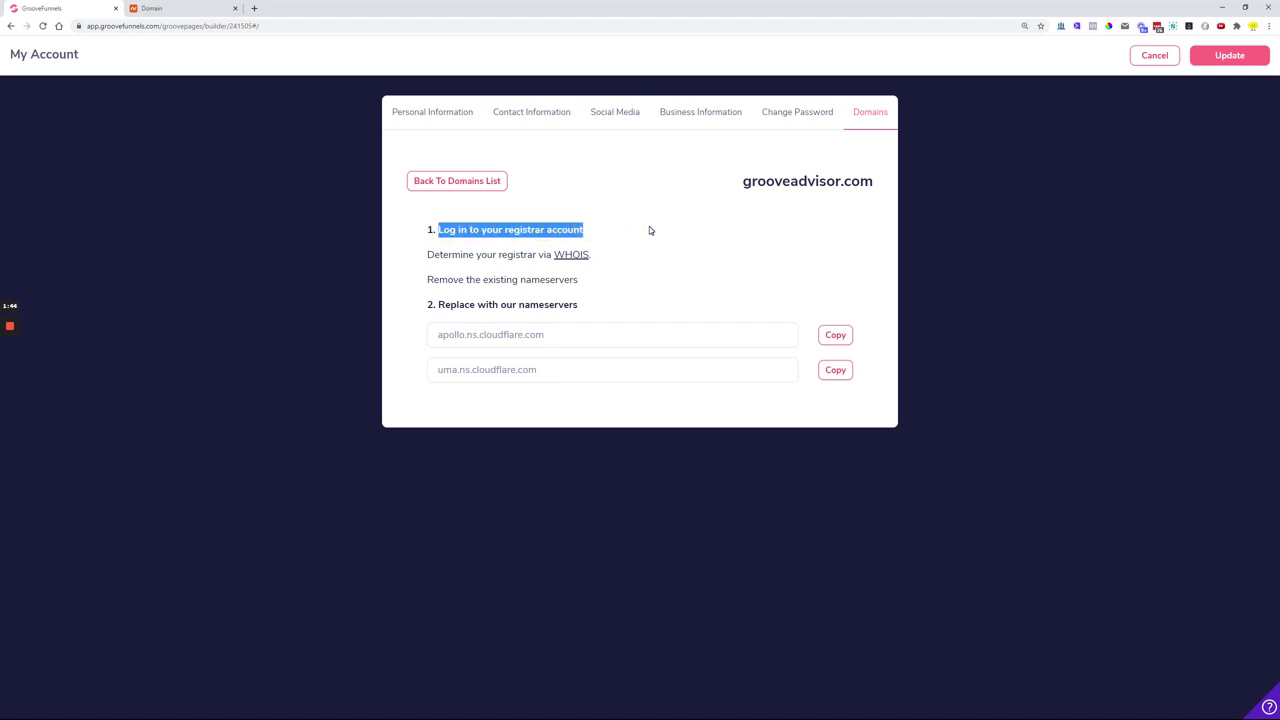
left_click(649, 229)
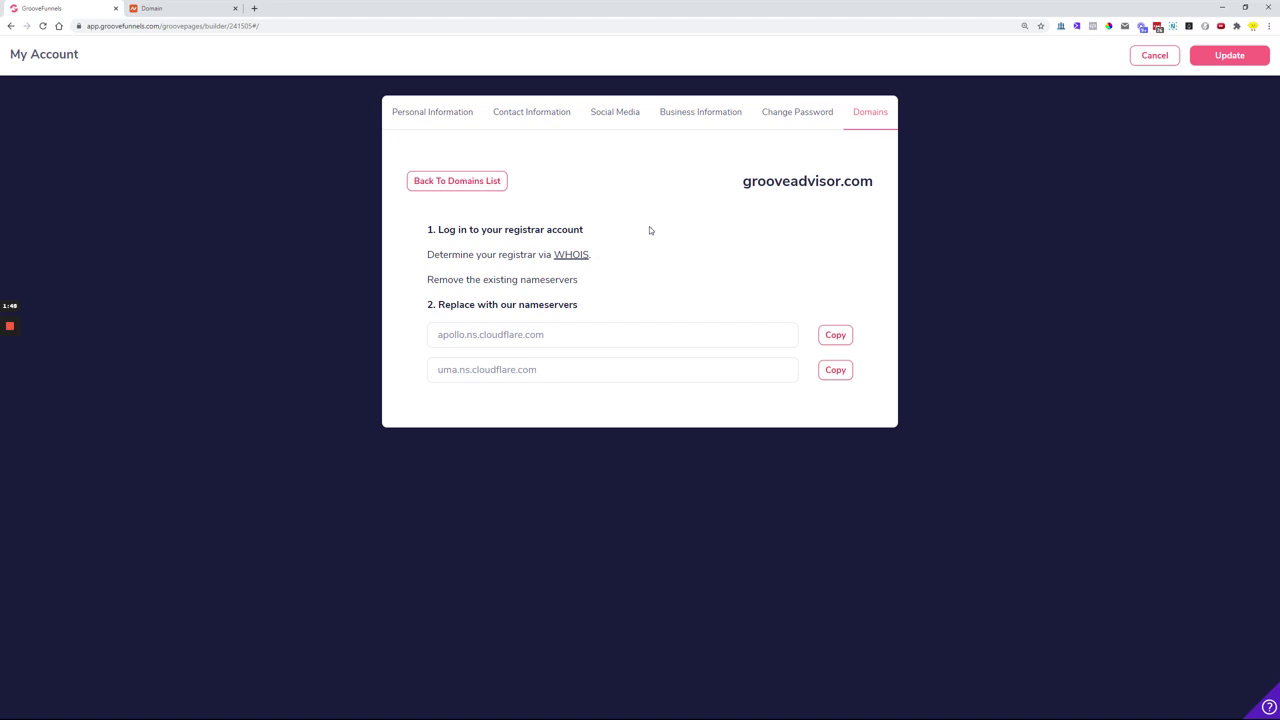
left_click_drag(731, 181, 878, 182)
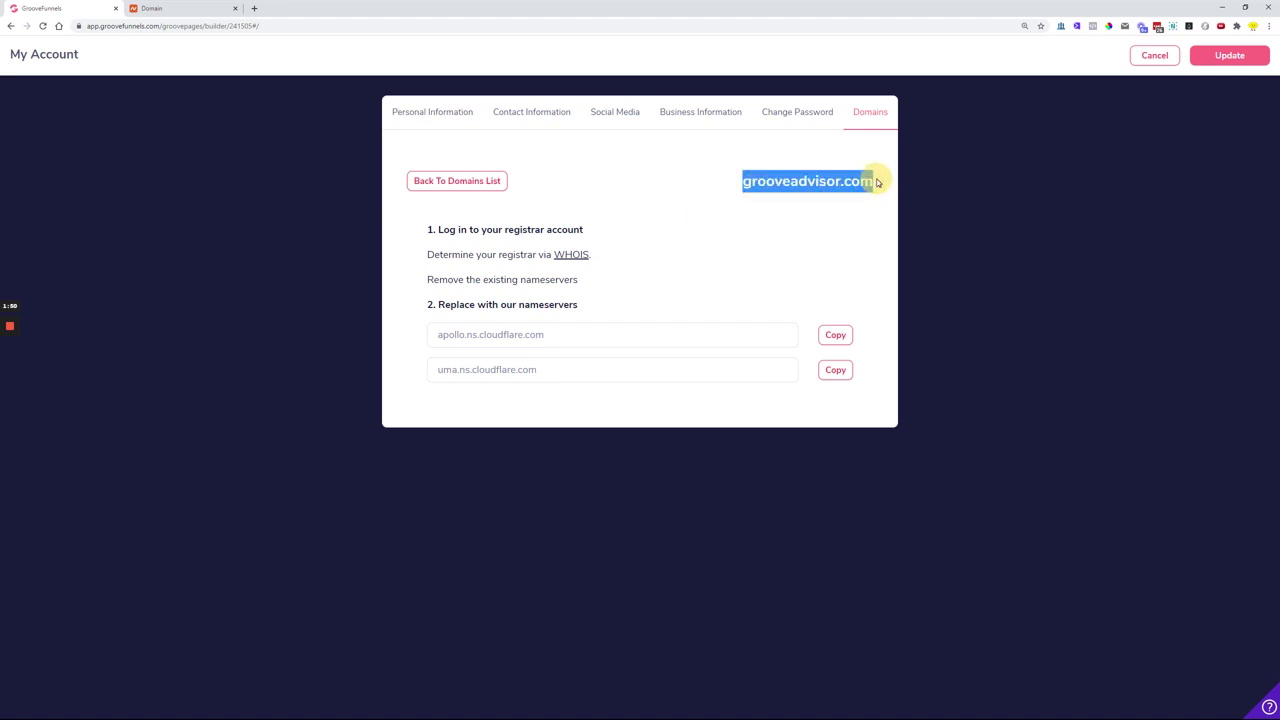
left_click(778, 240)
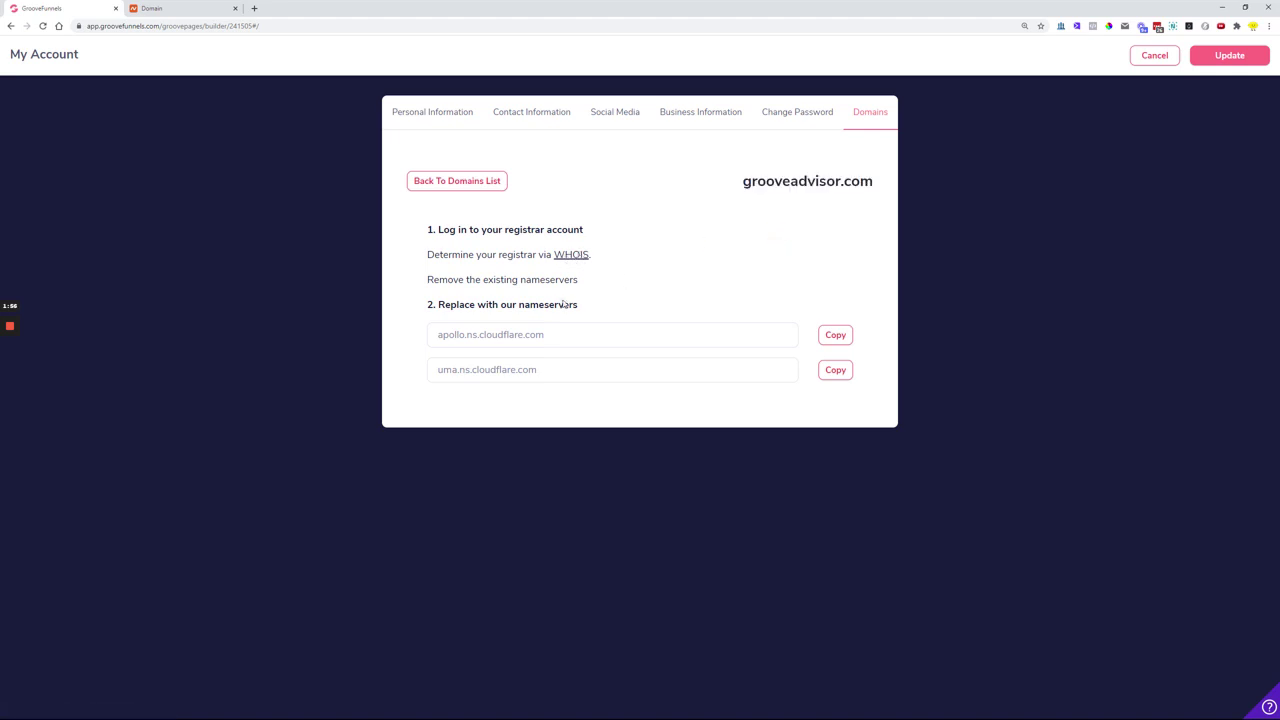
left_click_drag(436, 304, 600, 294)
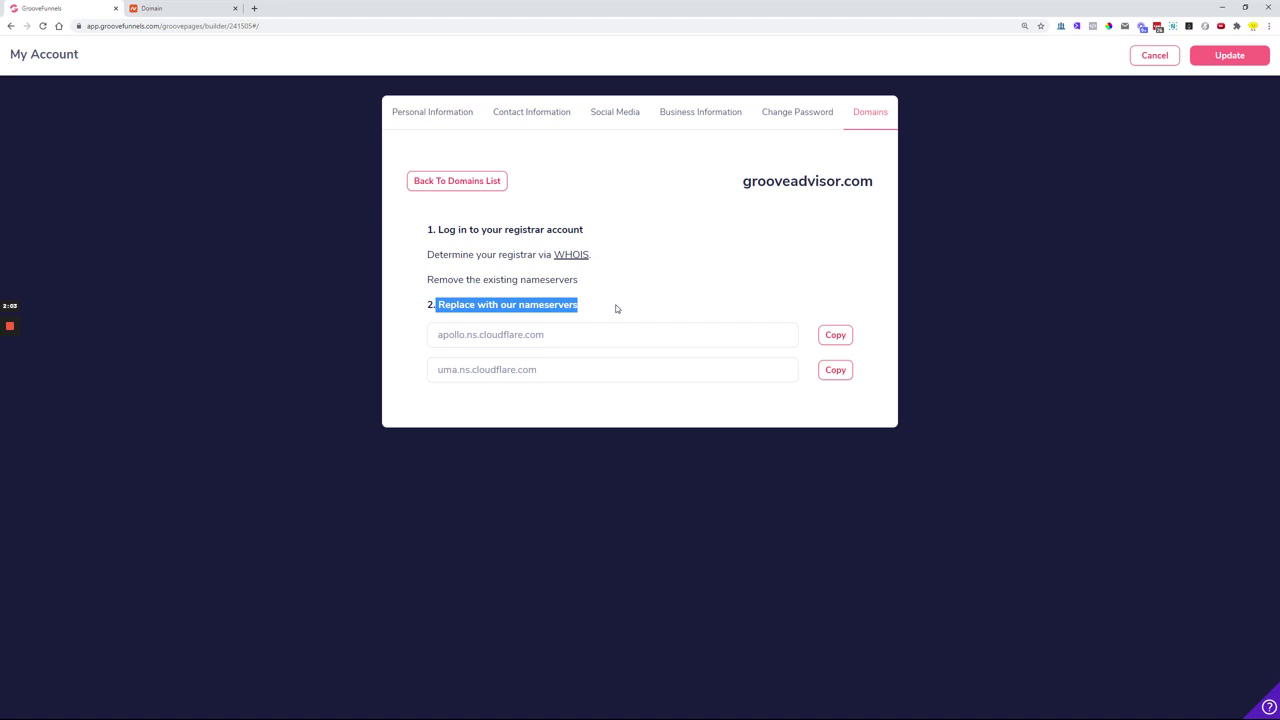
left_click(205, 10)
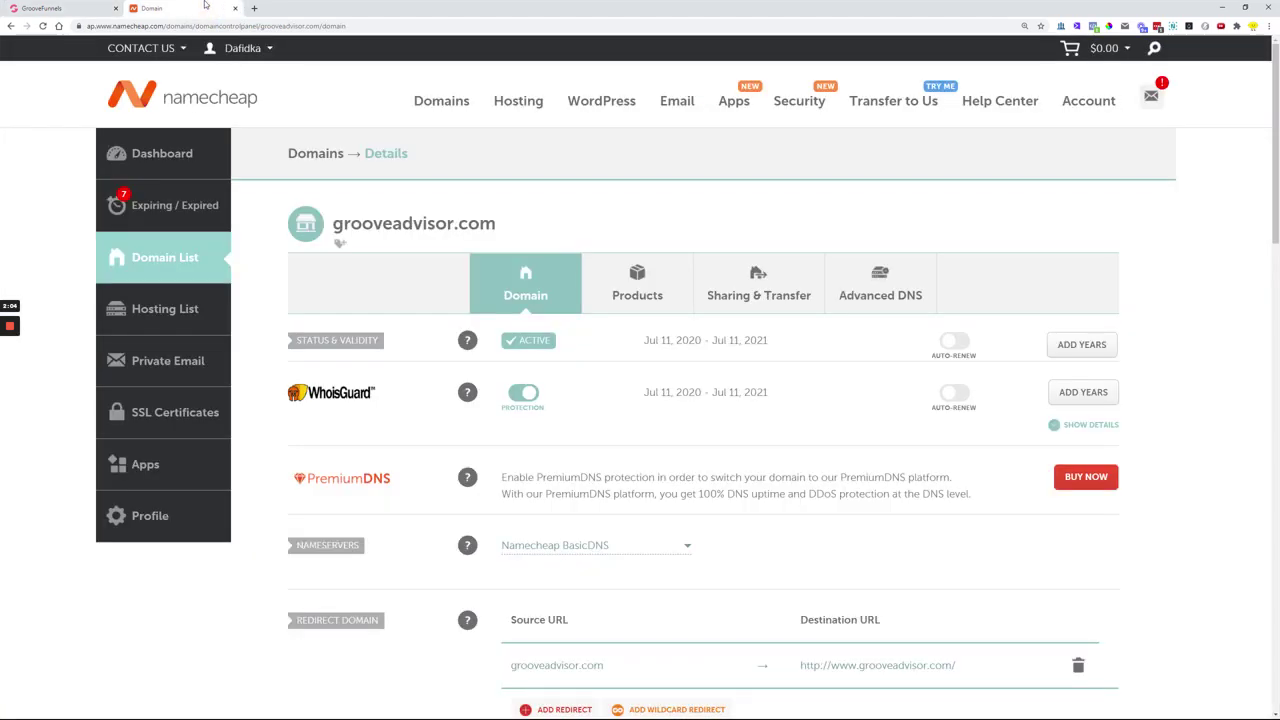
scroll(281, 416, "down", 2)
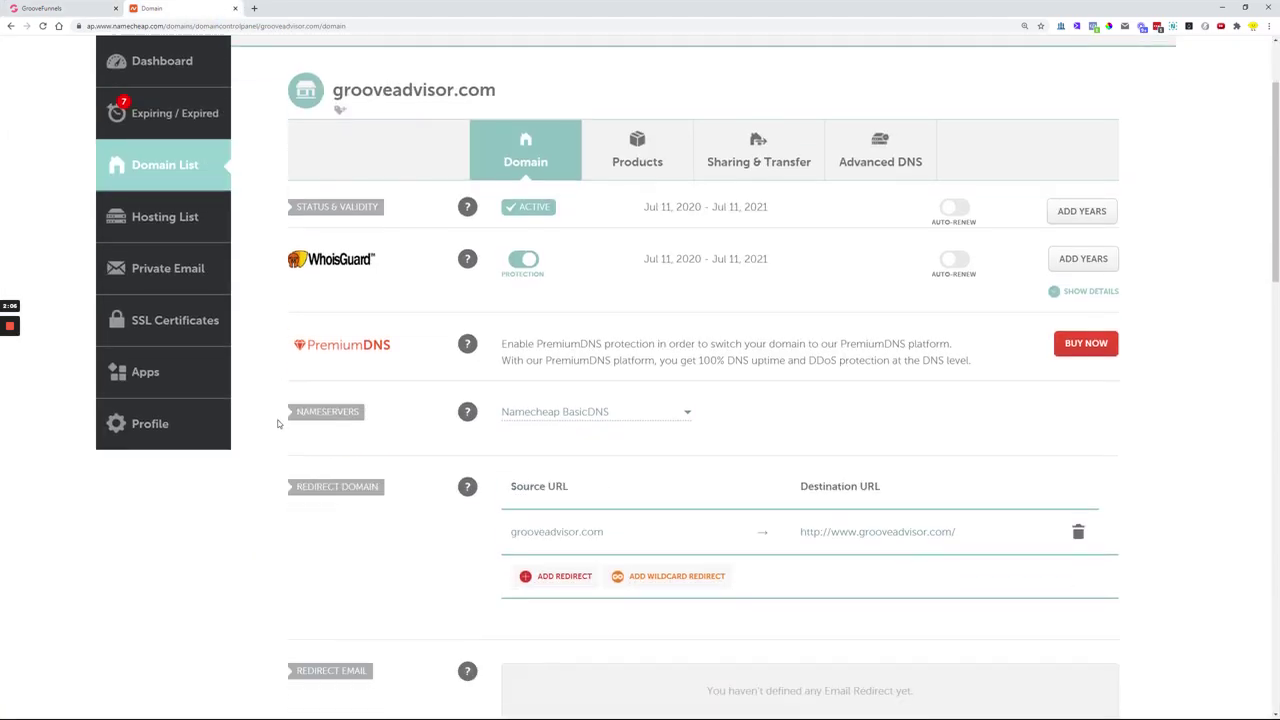
left_click_drag(284, 412, 396, 417)
left_click(396, 418)
left_click_drag(289, 412, 372, 412)
left_click(425, 423)
left_click(651, 414)
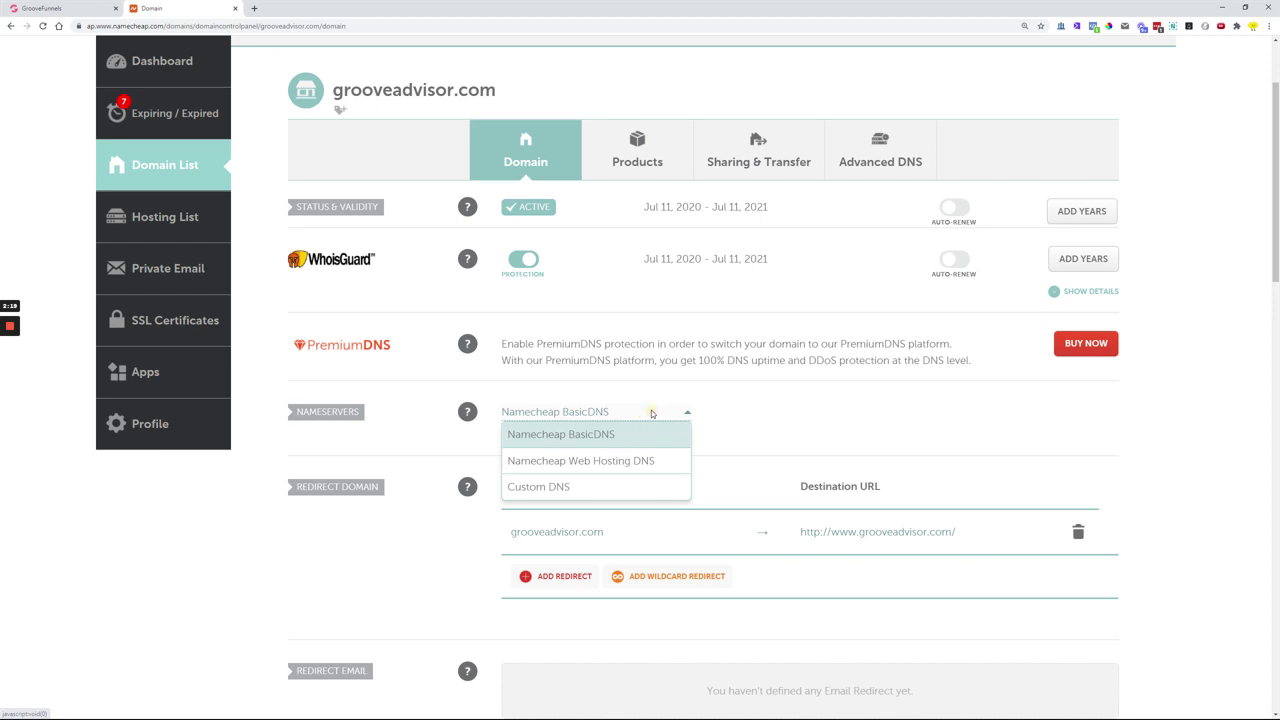
left_click(560, 486)
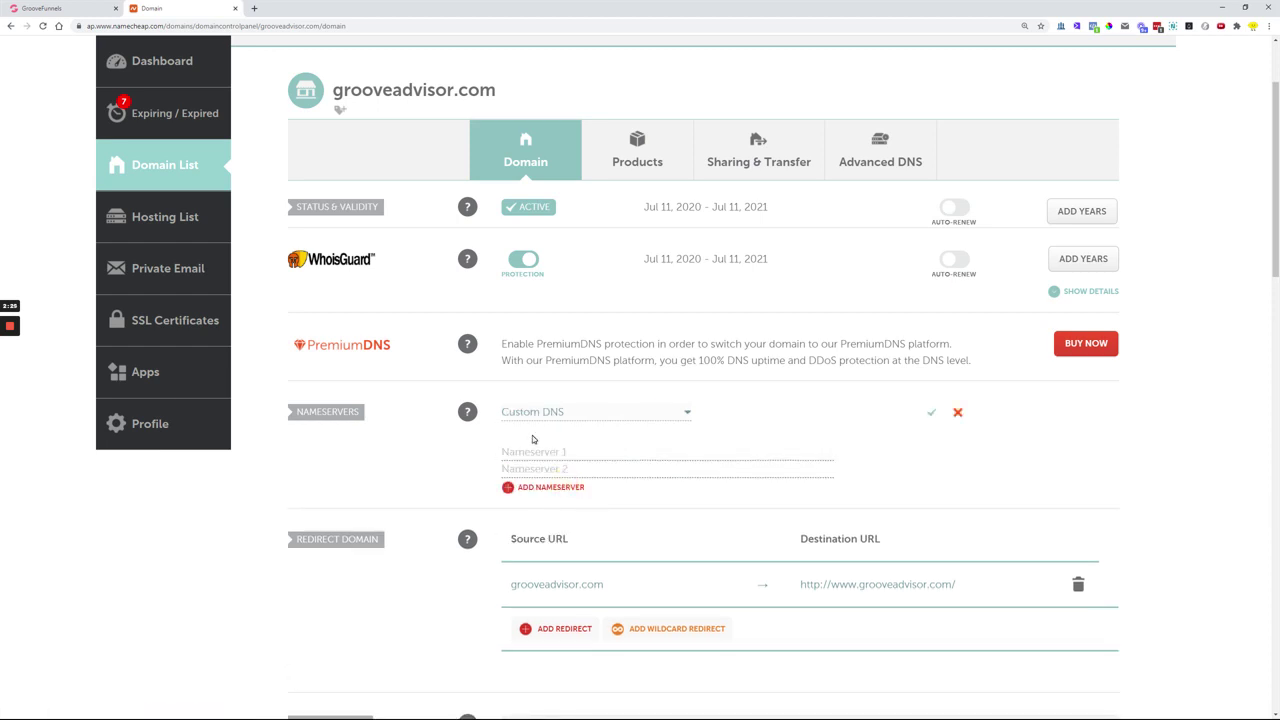
Step: Copy the nameserver apollo.ns.cloudflare.com from GrooveFunnels and paste it as Nameserver 1 in Namecheap
left_click(83, 5)
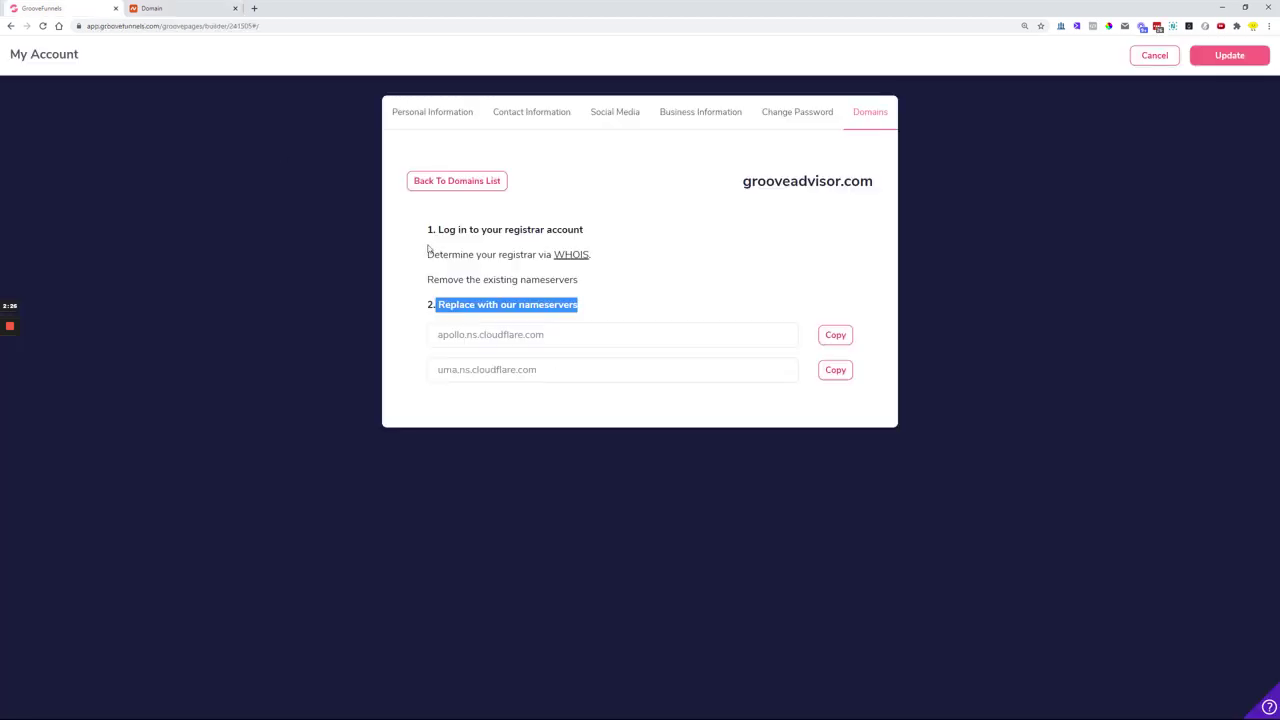
left_click(683, 300)
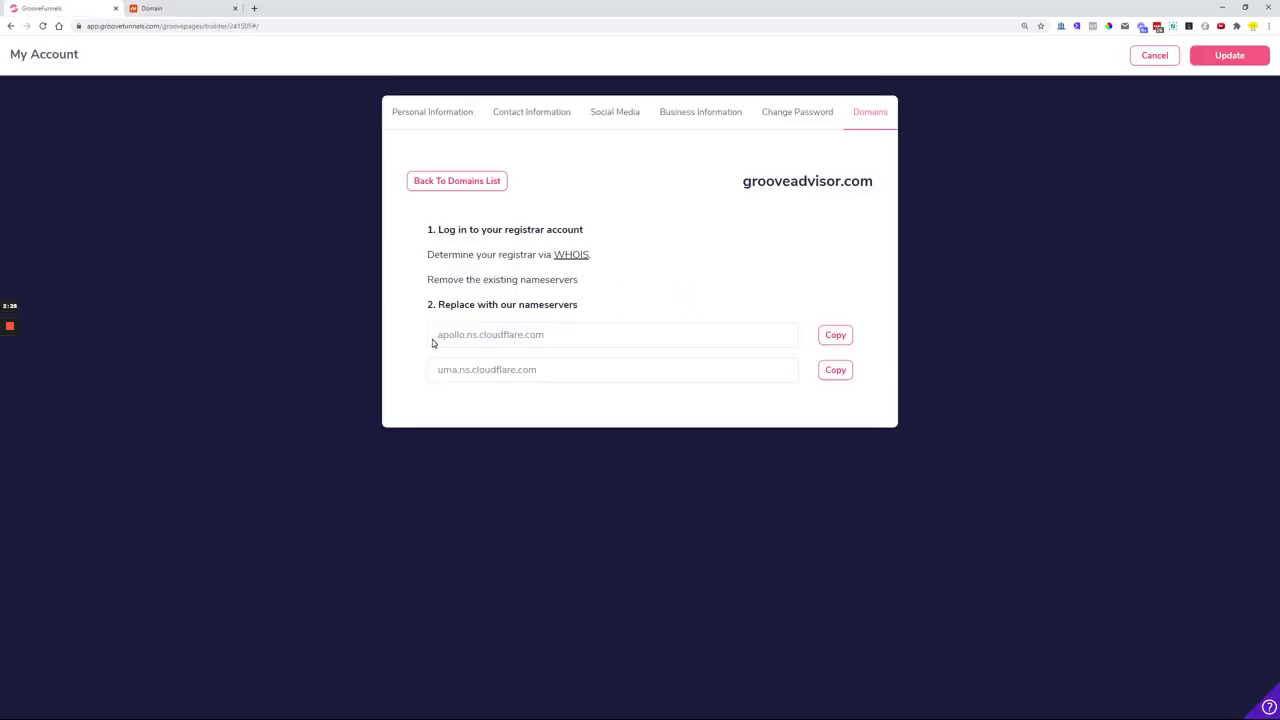
left_click(838, 340)
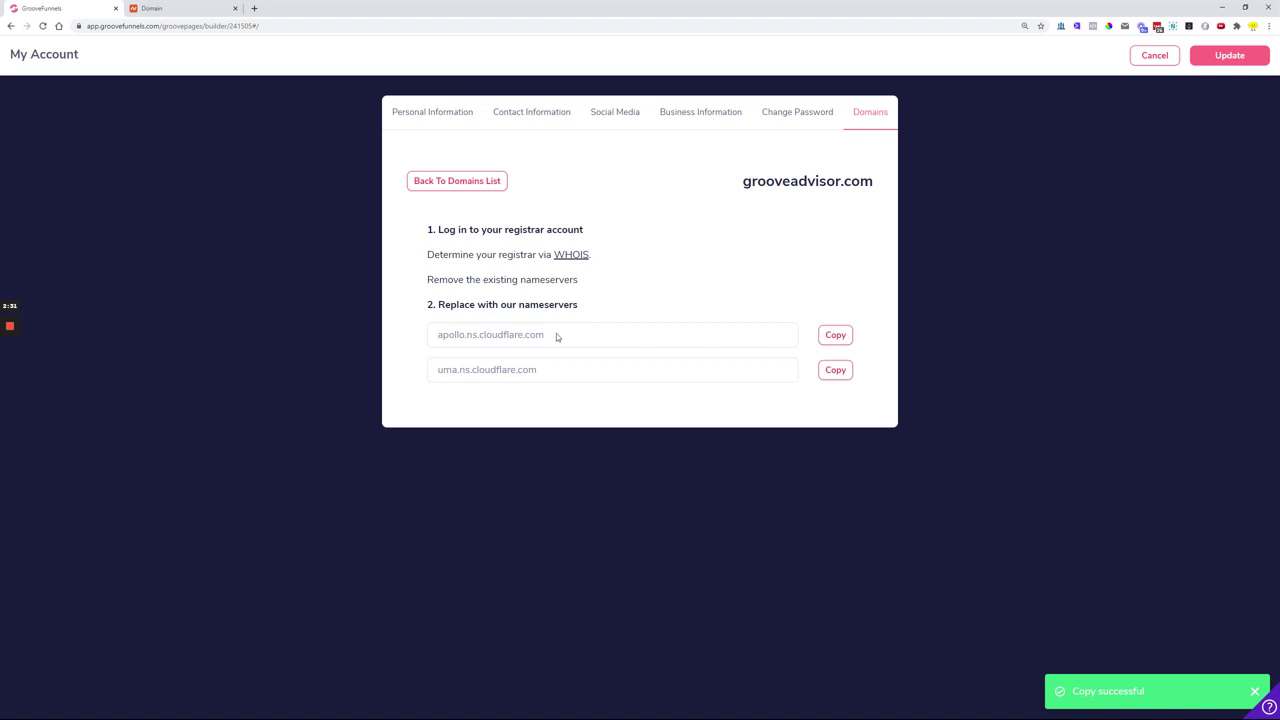
left_click(145, 7)
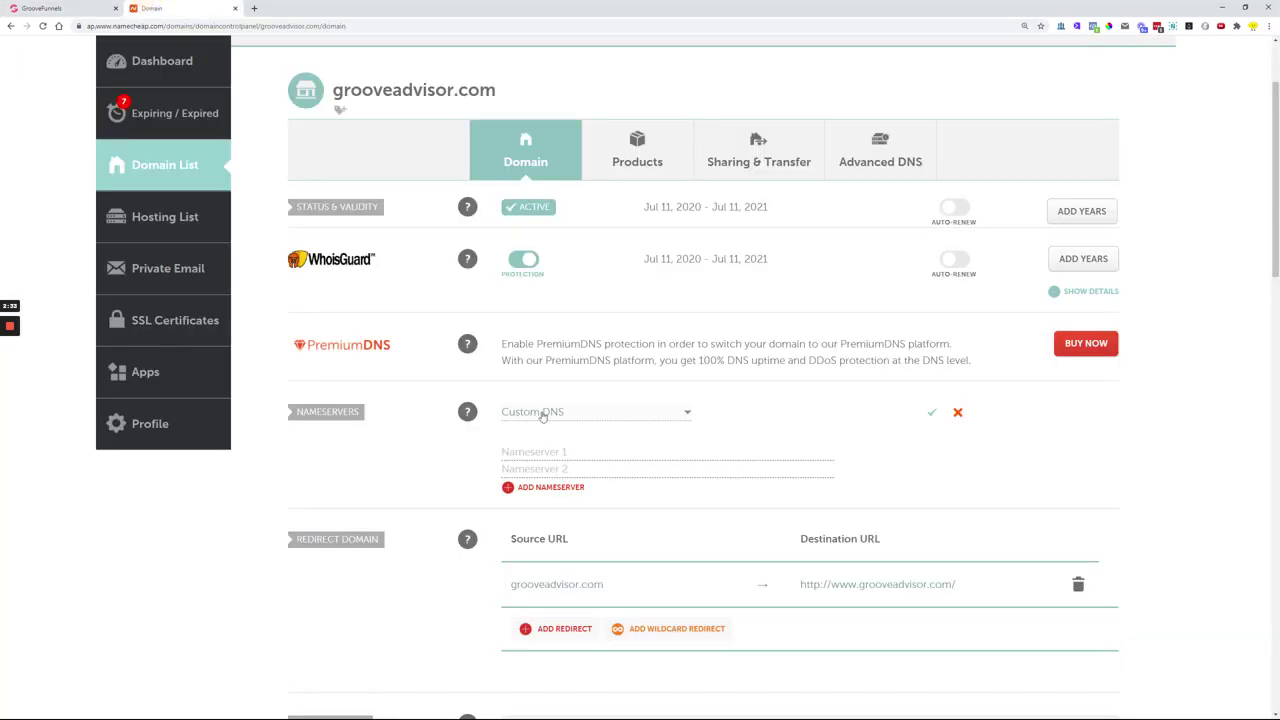
left_click(560, 450)
key("ctrl+v")
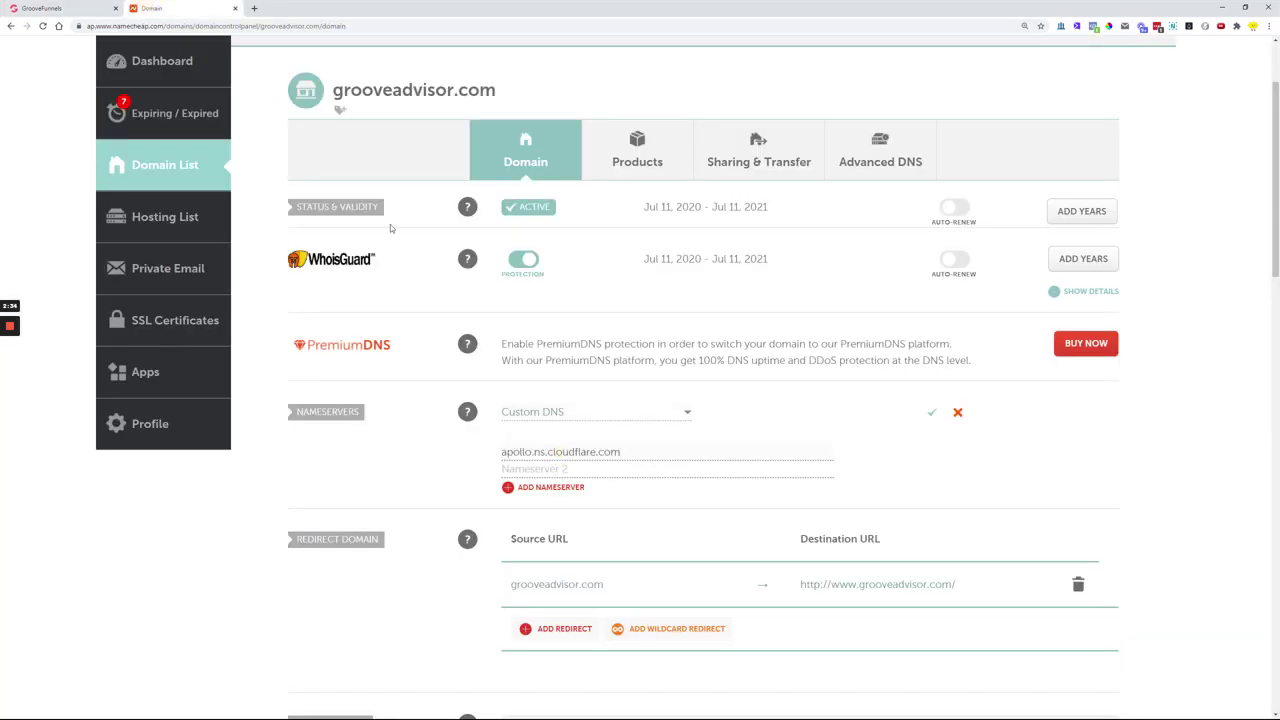
Step: Copy uma.ns.cloudflare.com from GrooveFunnels into Nameserver 2 in Namecheap and save the custom nameservers
left_click(60, 8)
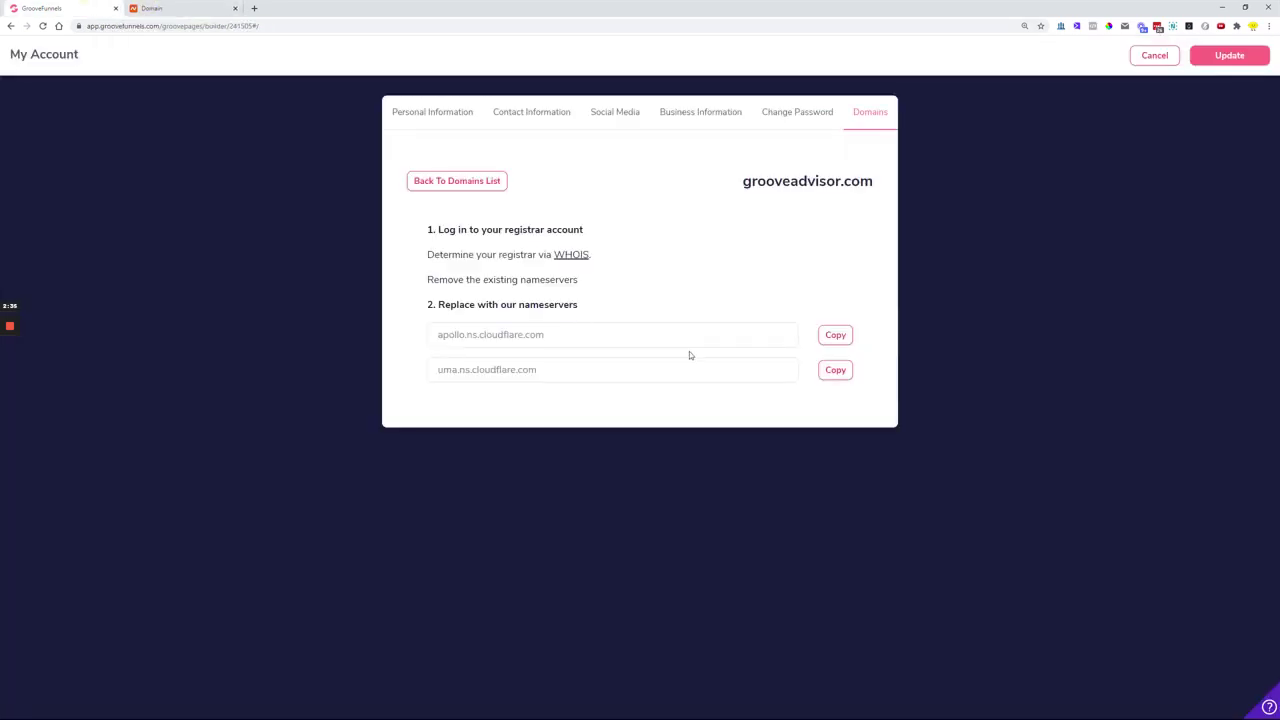
left_click(835, 370)
left_click(150, 8)
key("ctrl+v")
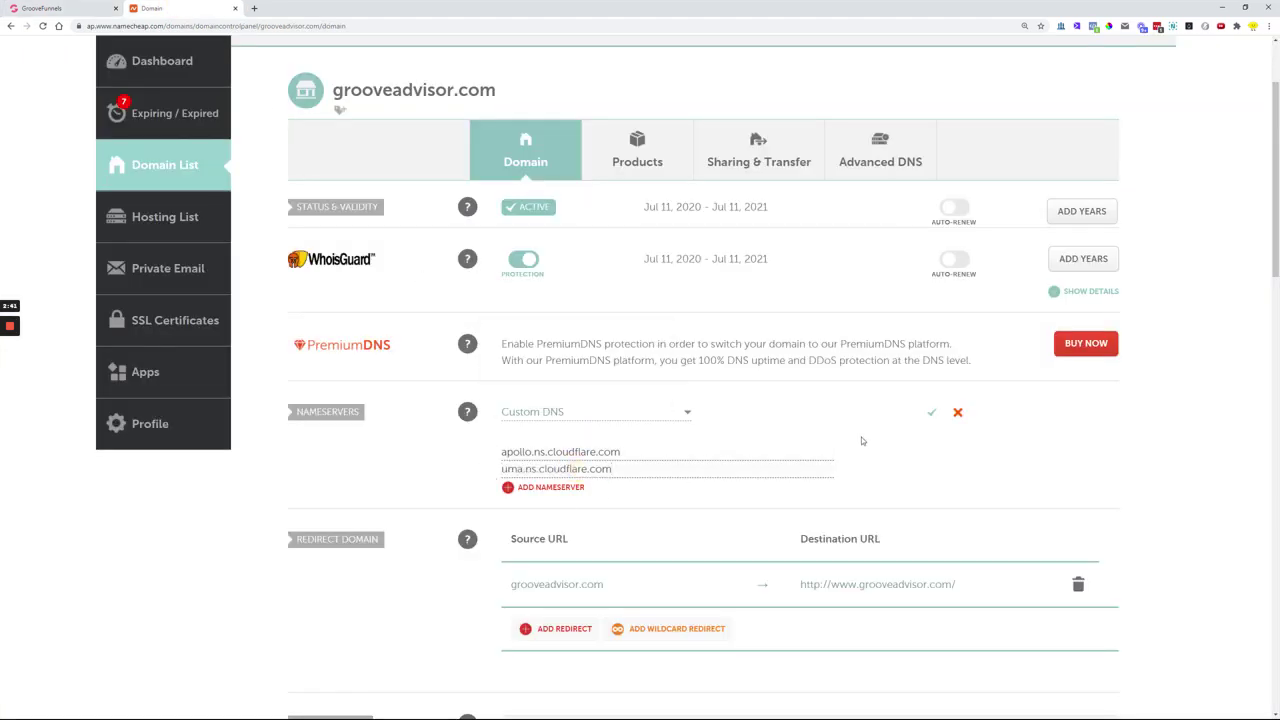
left_click(931, 413)
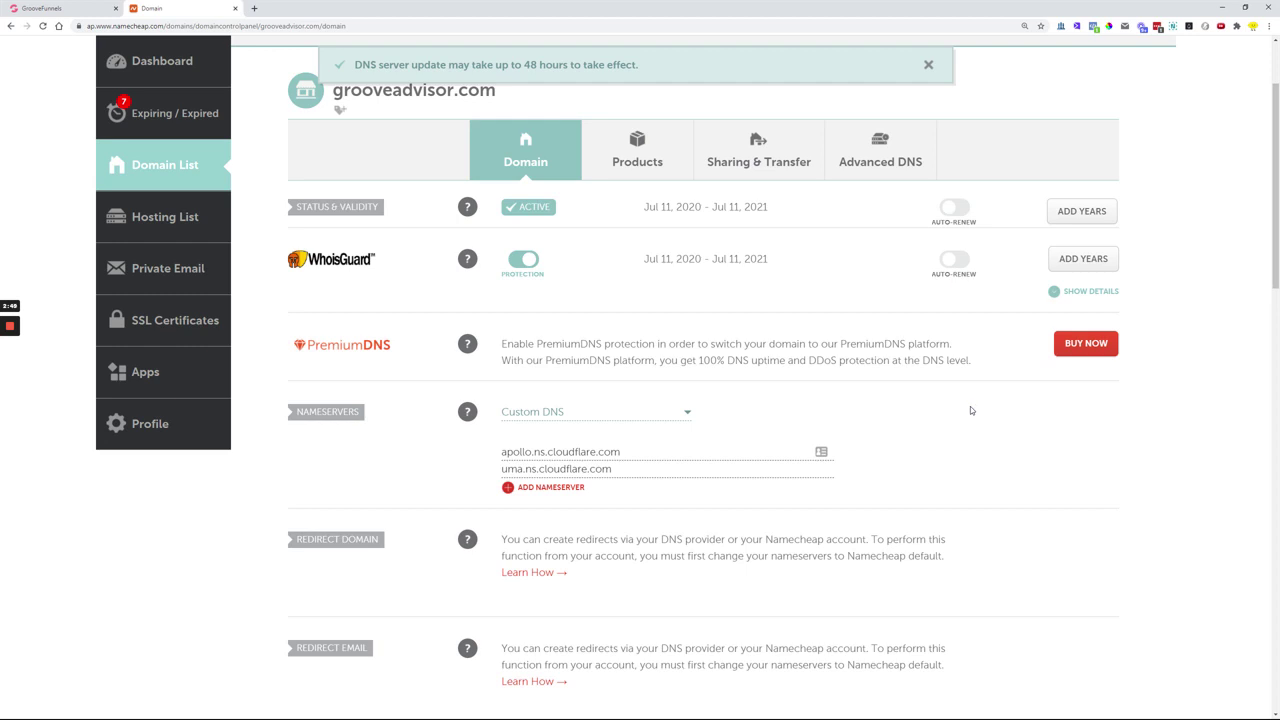
left_click_drag(340, 64, 641, 69)
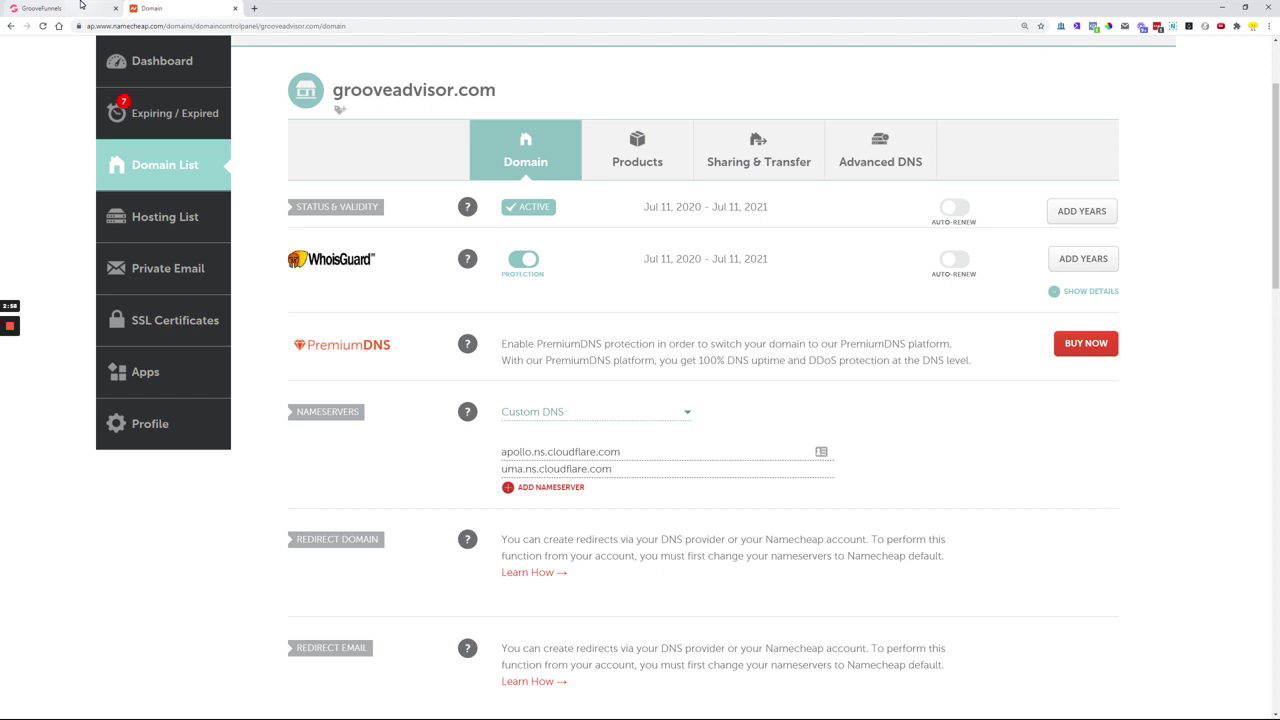
Step: Return to the domains list in GrooveFunnels and check the hosting status of grooveadvisor.com
left_click(81, 4)
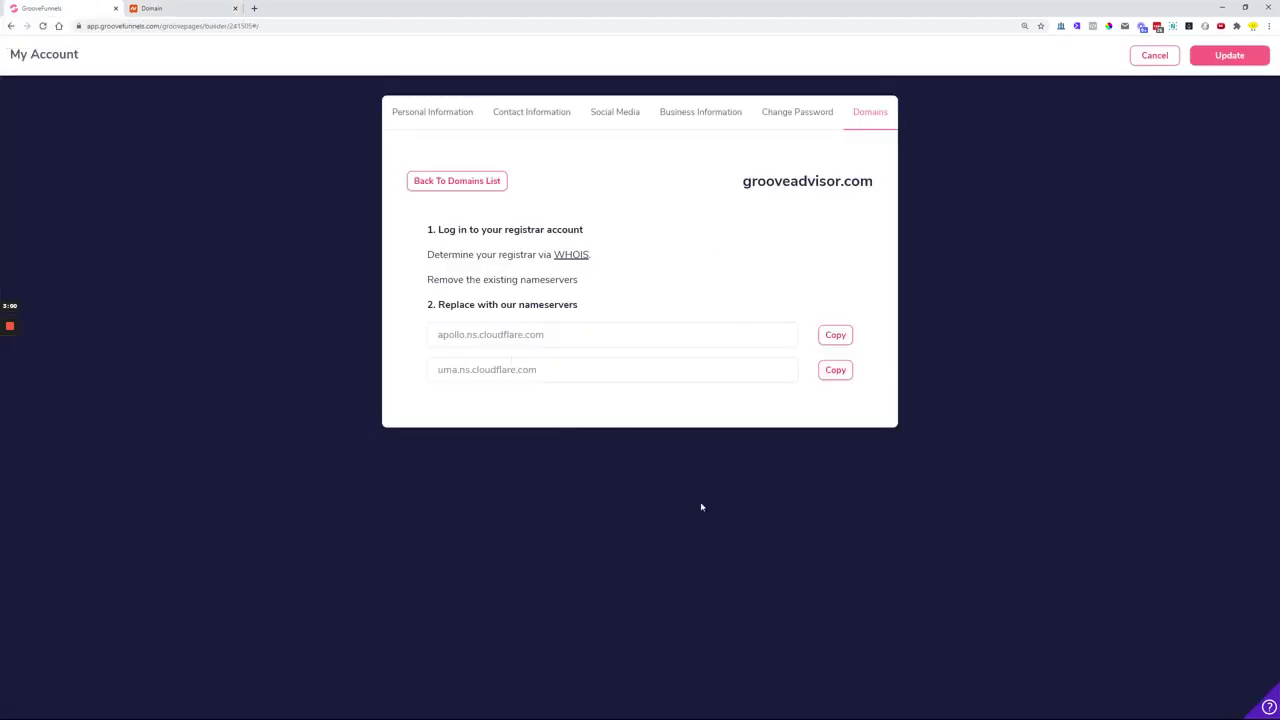
left_click(464, 184)
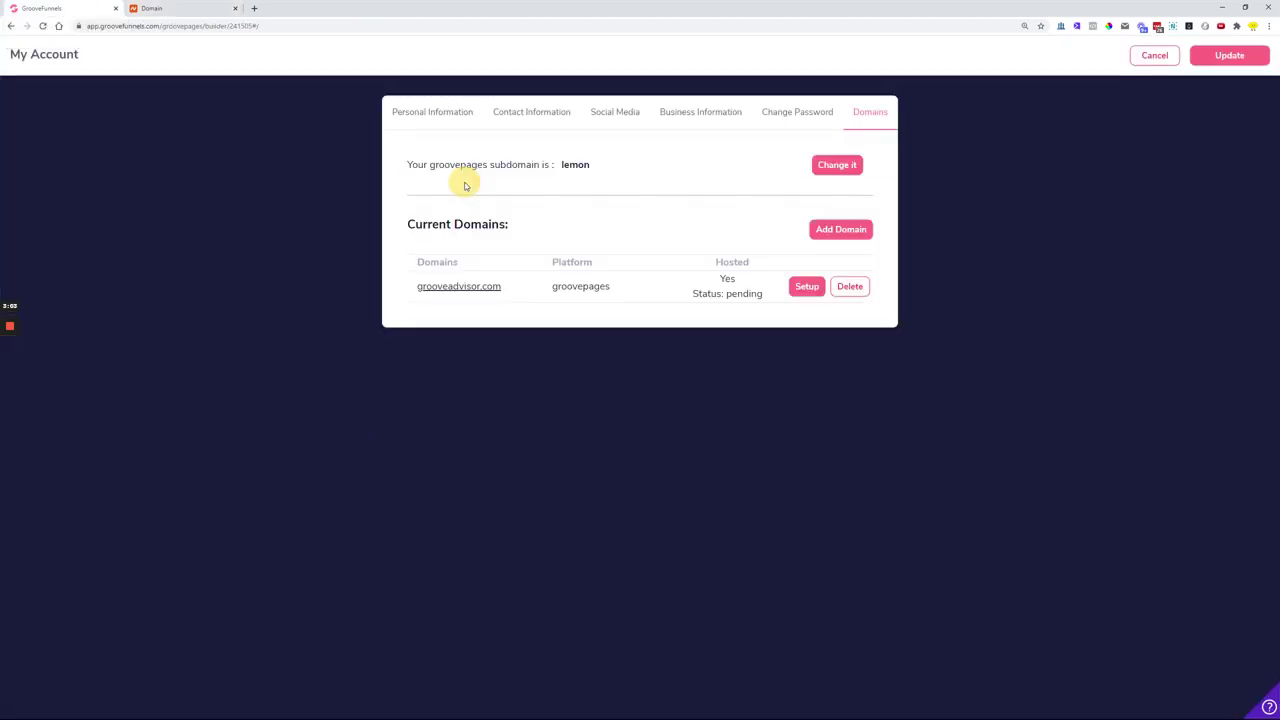
left_click_drag(689, 293, 762, 293)
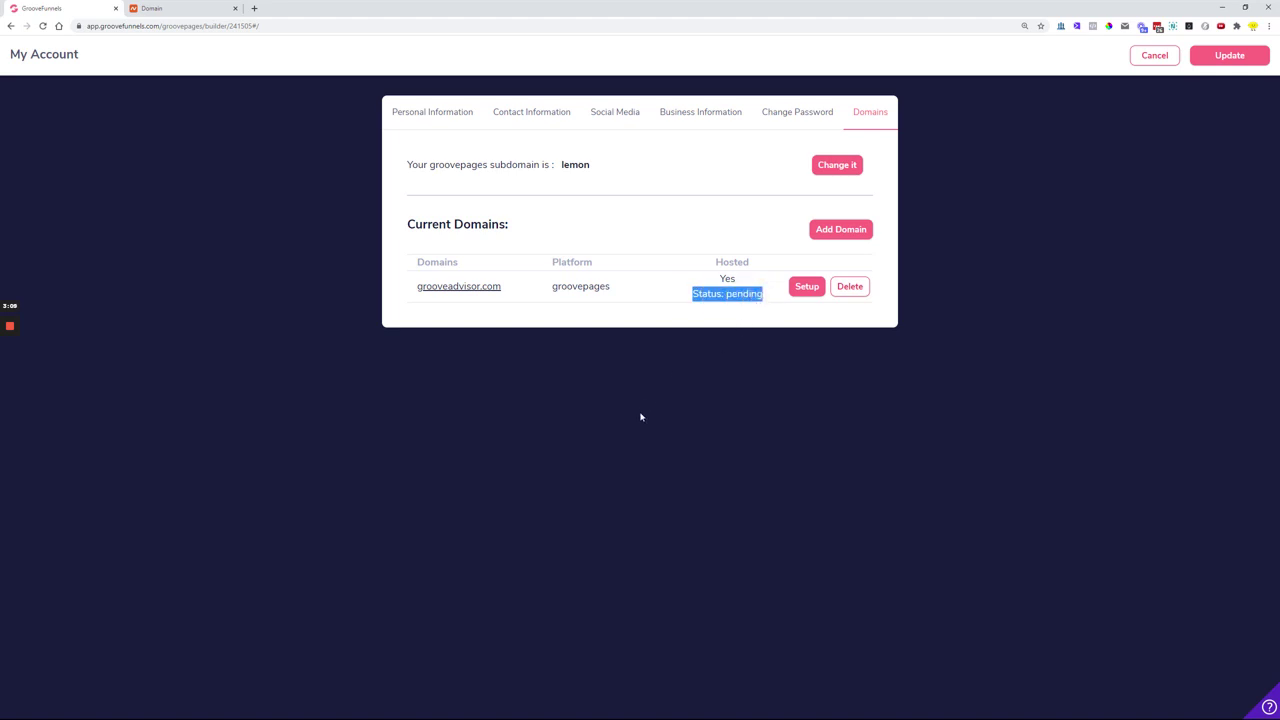
left_click(694, 312)
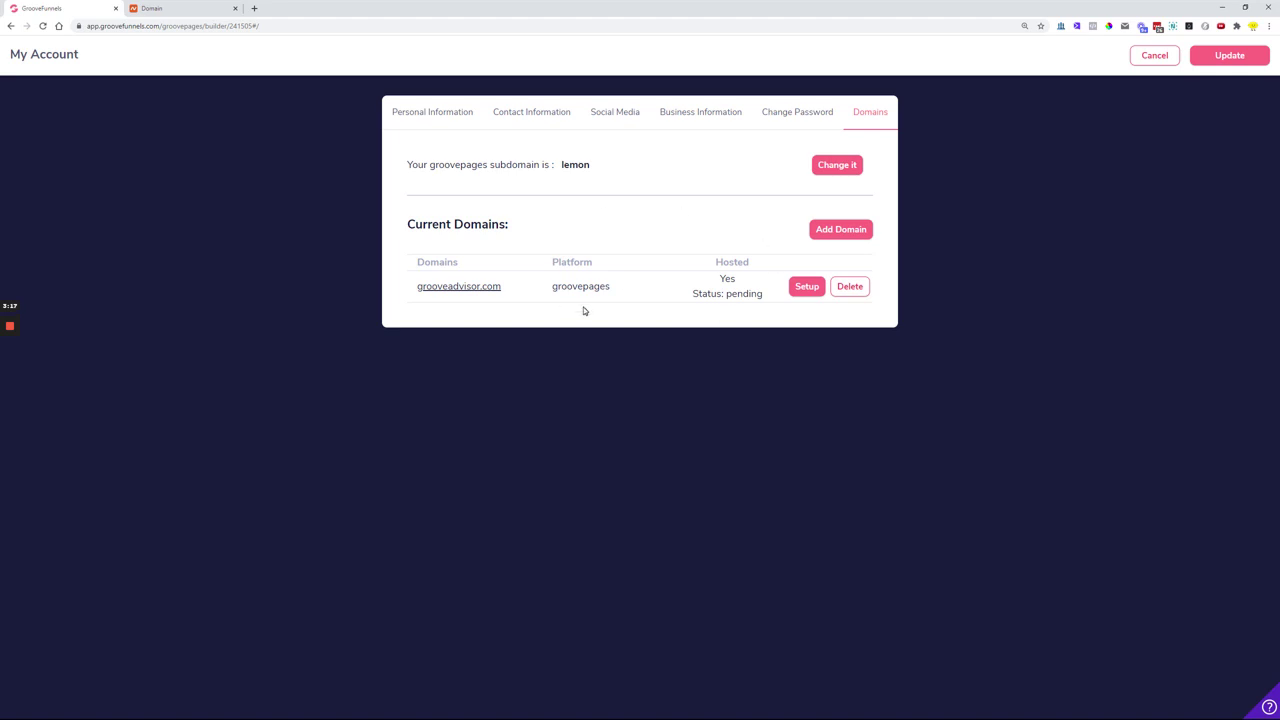
left_click_drag(690, 298, 762, 293)
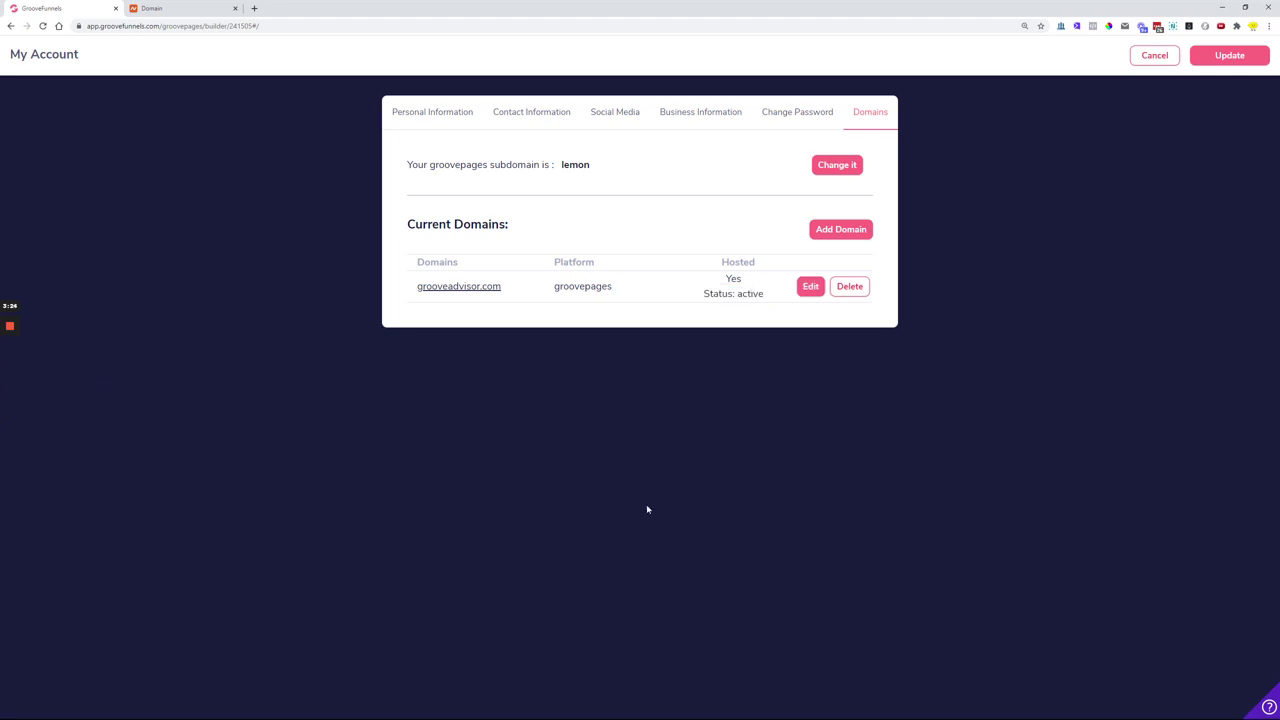
left_click(698, 298)
left_click_drag(698, 298, 756, 305)
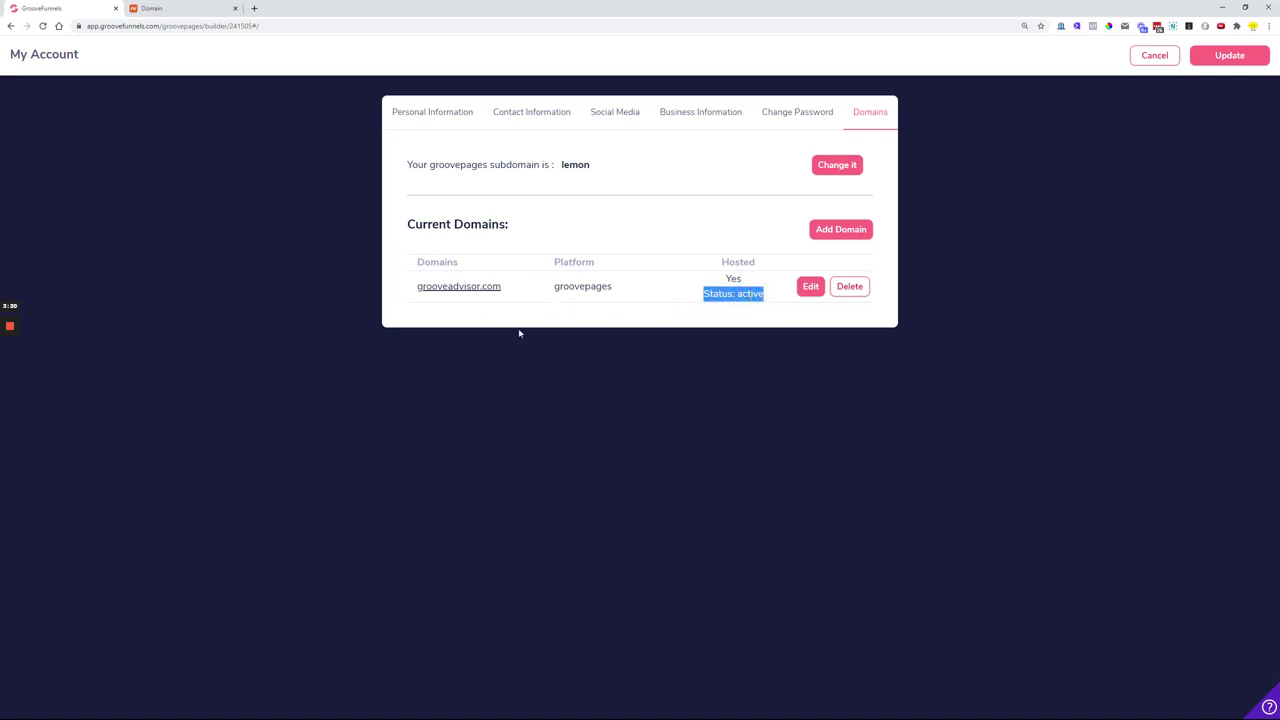
left_click(547, 322)
Step: Open the DNS records of grooveadvisor.com and delete the www CNAME record pointing to parkingpage.namecheap.com
left_click(808, 289)
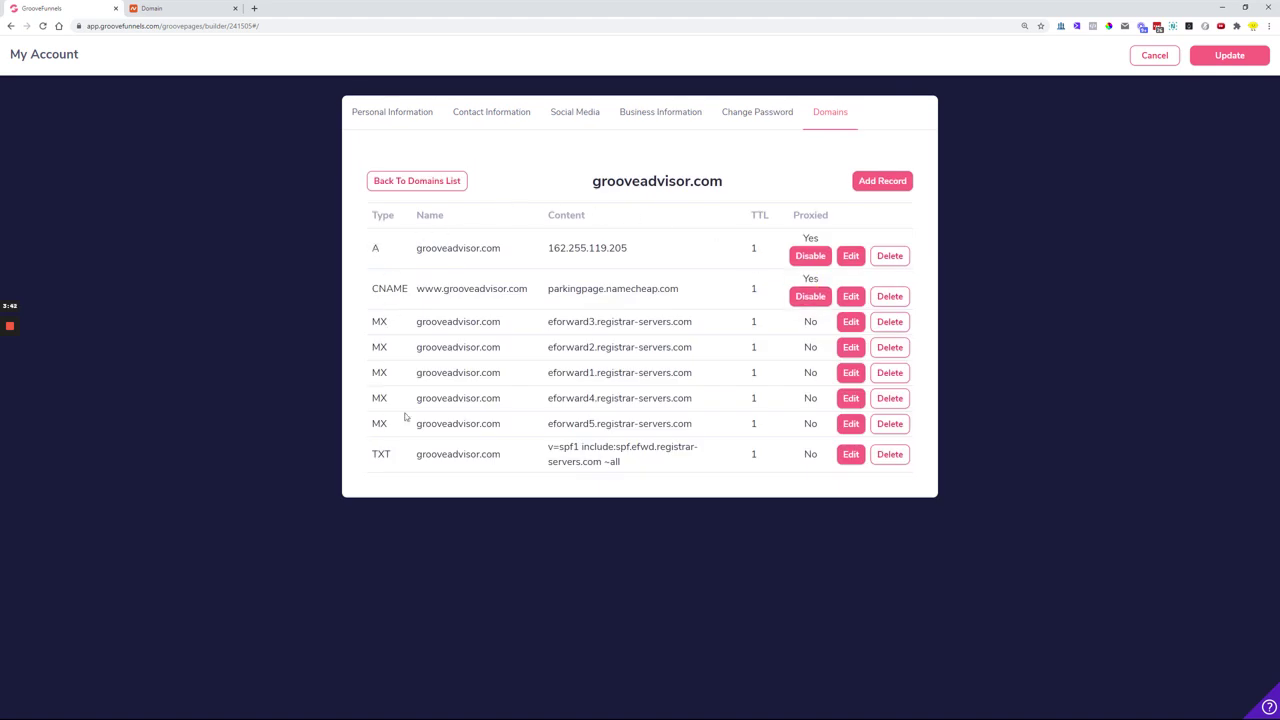
double_click(375, 249)
left_click_drag(371, 290, 414, 289)
left_click_drag(679, 290, 554, 289)
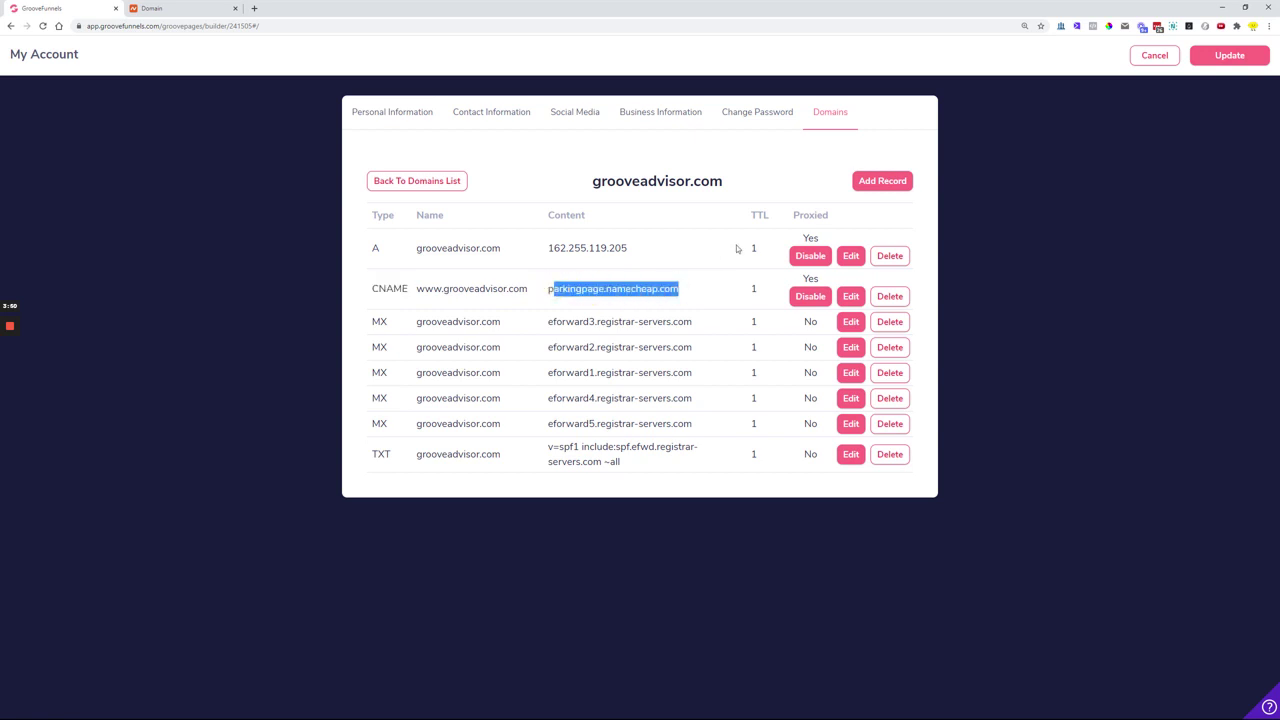
left_click(632, 249)
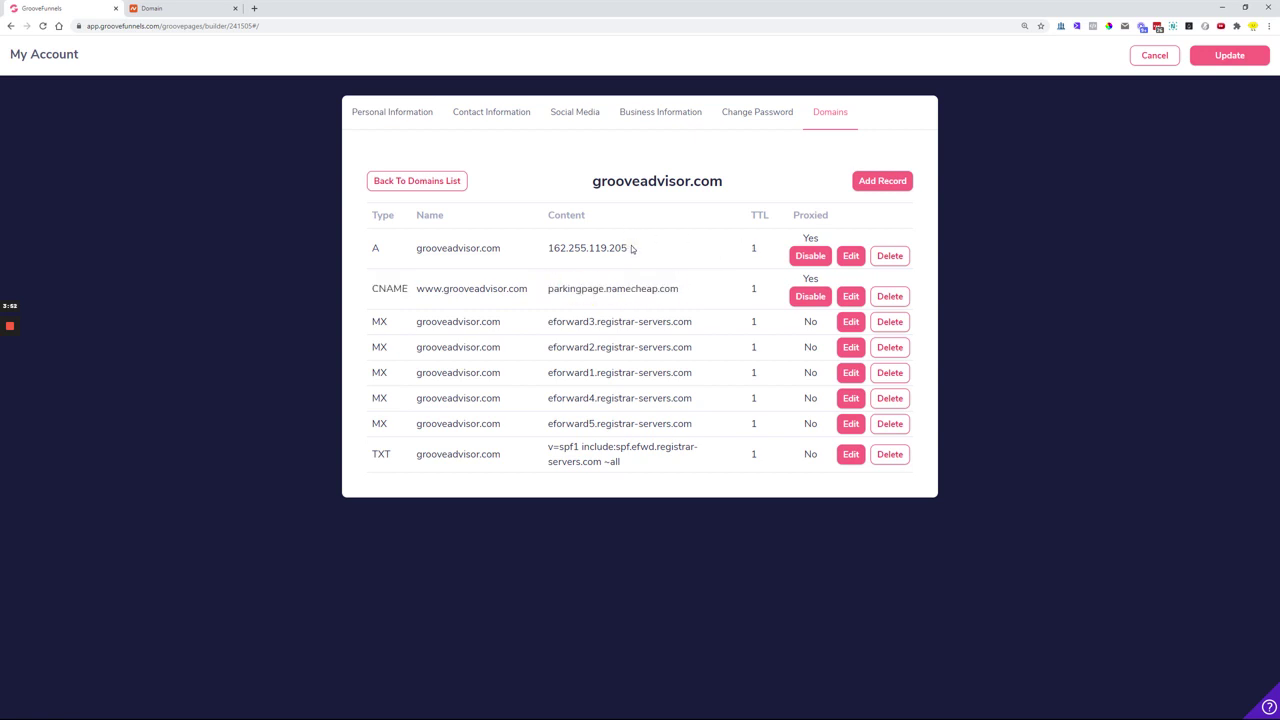
left_click_drag(680, 292, 604, 289)
left_click(717, 288)
left_click(888, 299)
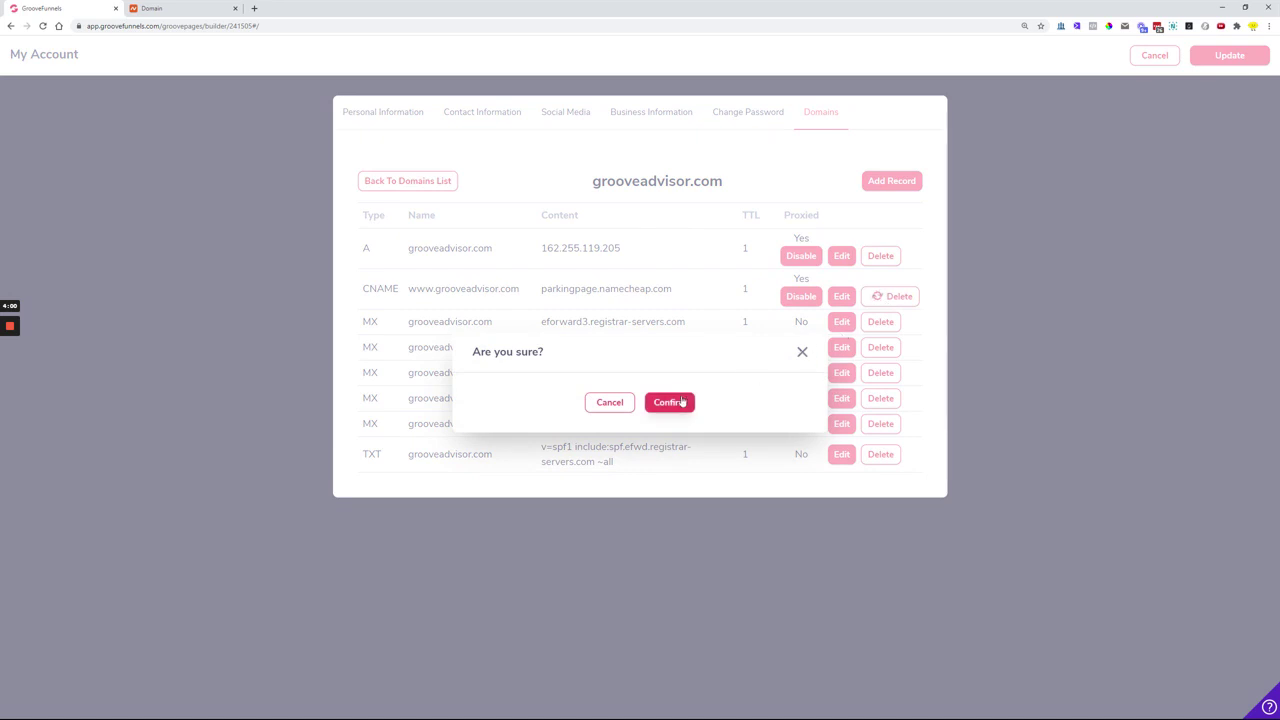
left_click(683, 402)
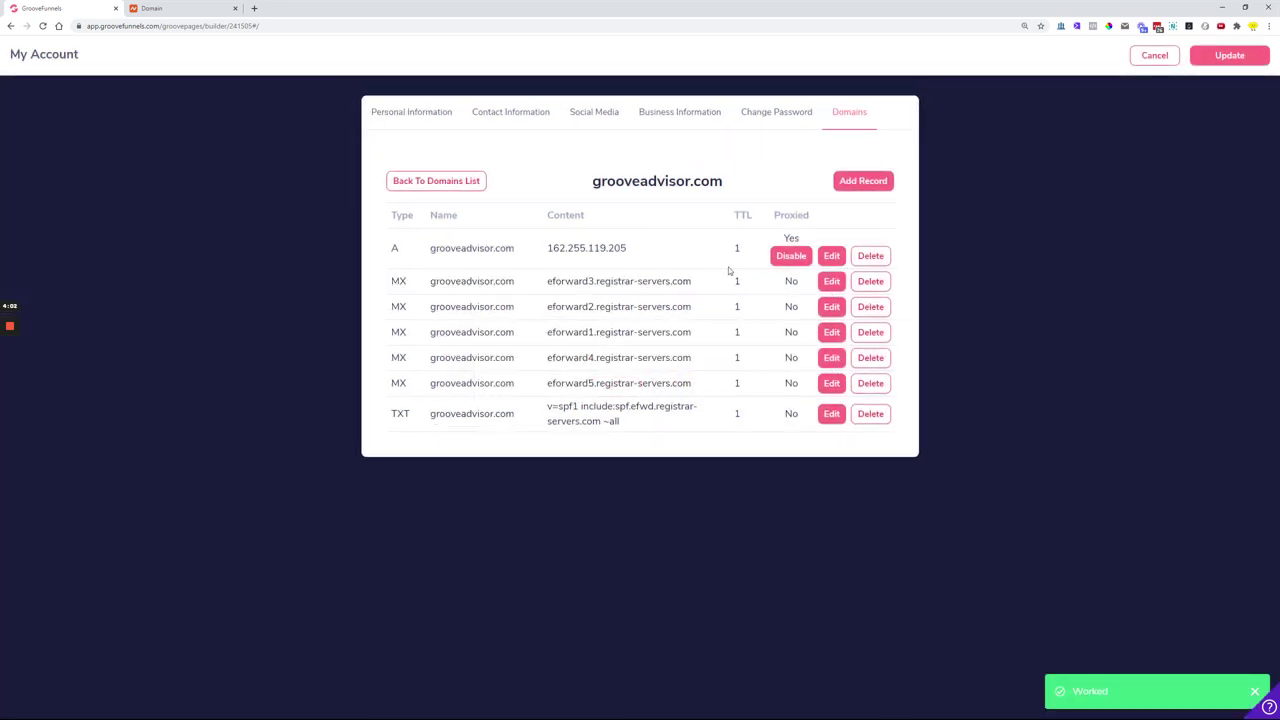
Step: Delete the A record of grooveadvisor.com and return to the domains list
left_click(868, 256)
left_click(683, 402)
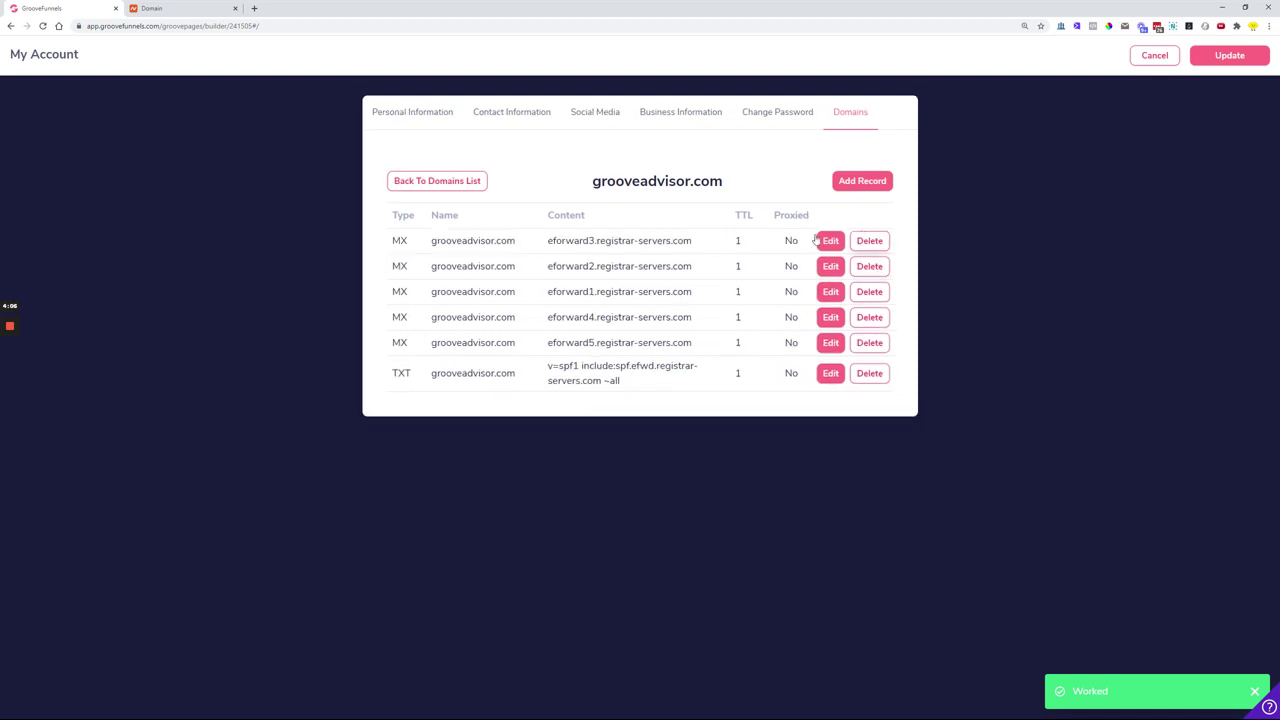
left_click(460, 181)
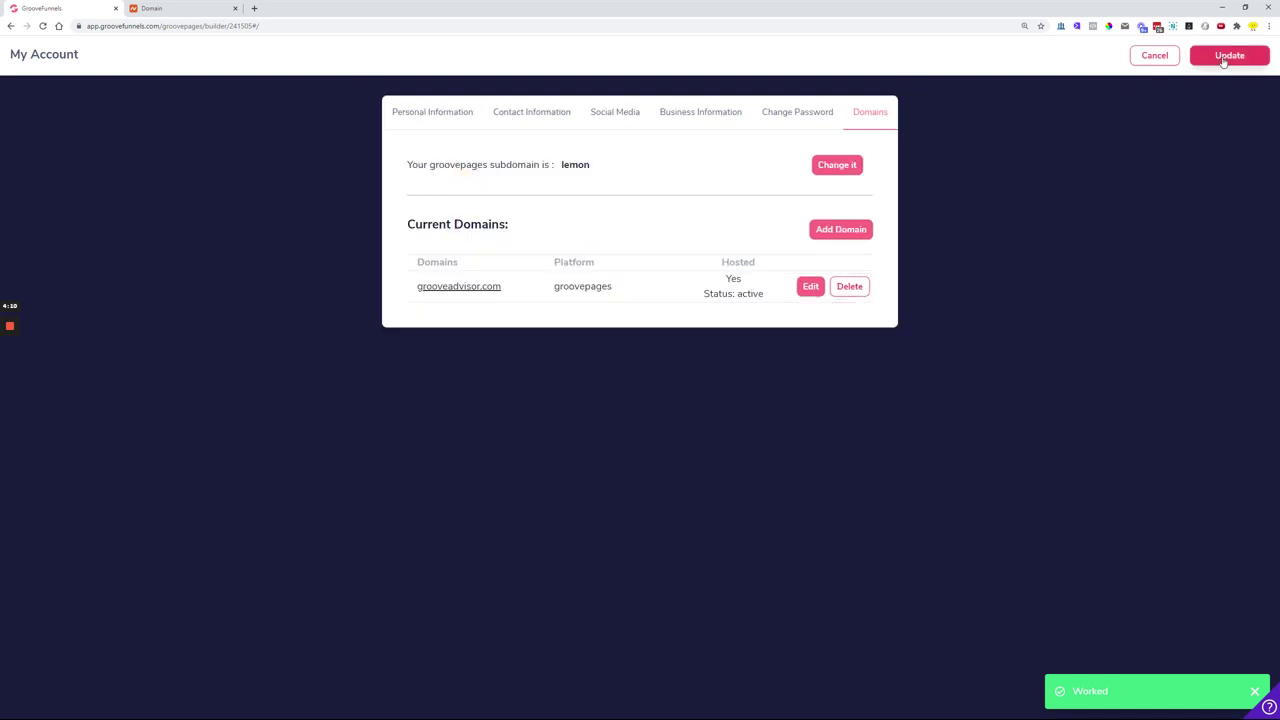
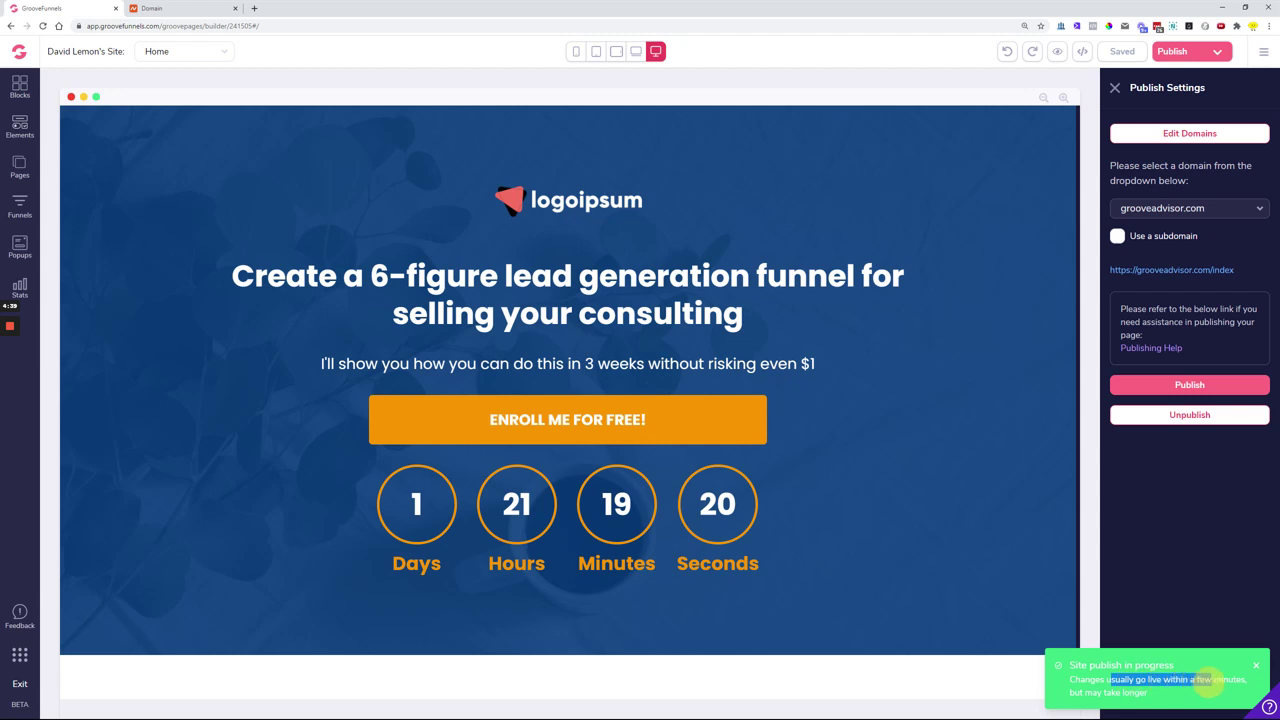
Step: Open the published page at grooveadvisor.com/index, check its address and close the page
left_click(1185, 531)
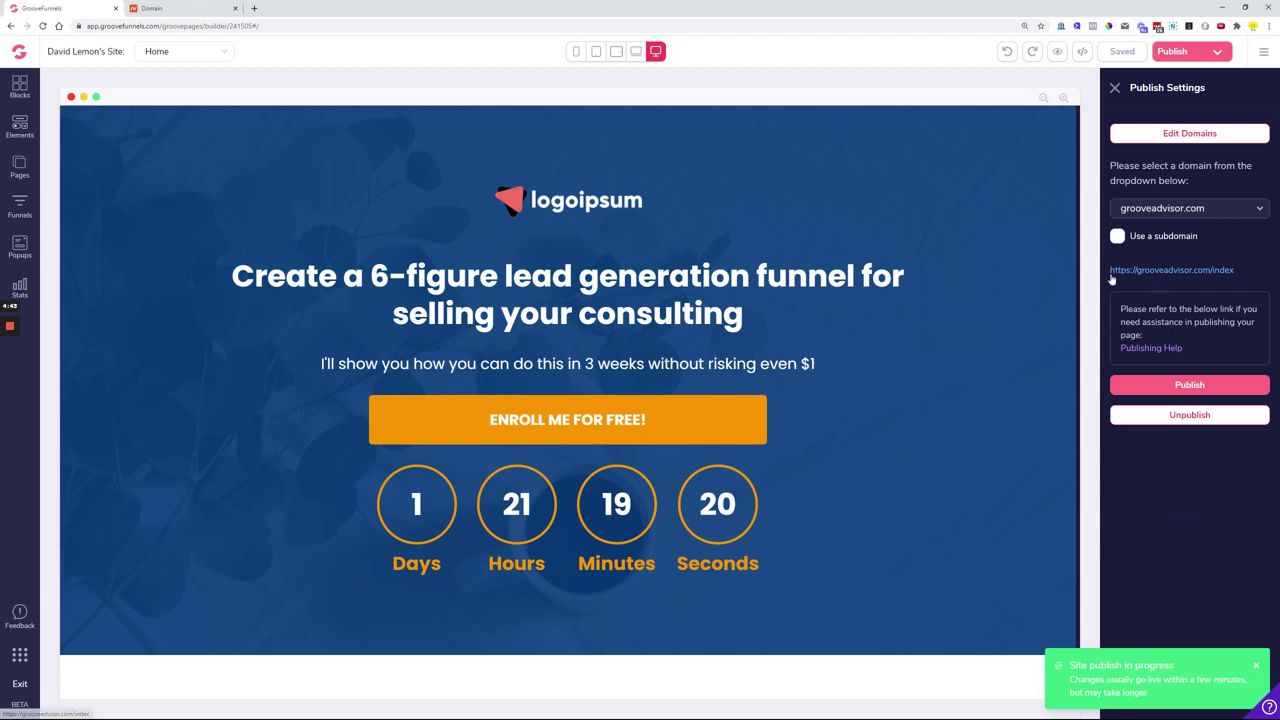
left_click(1180, 272)
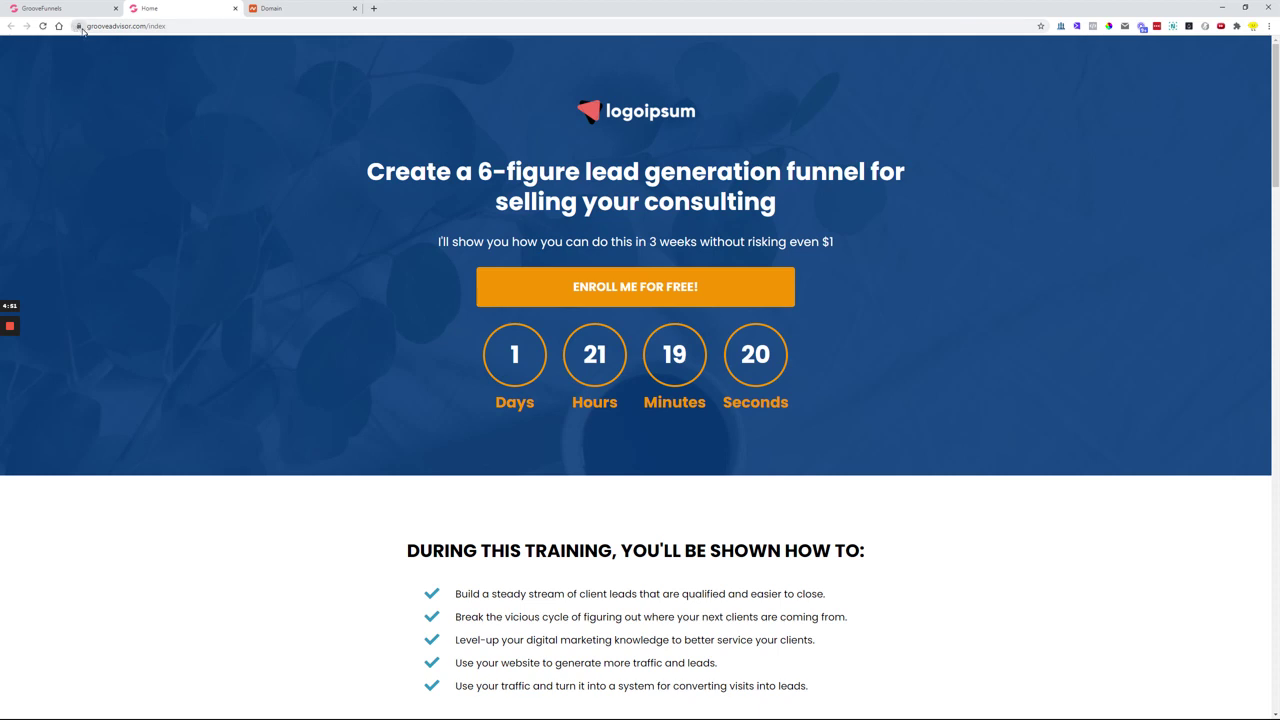
left_click_drag(88, 26, 165, 26)
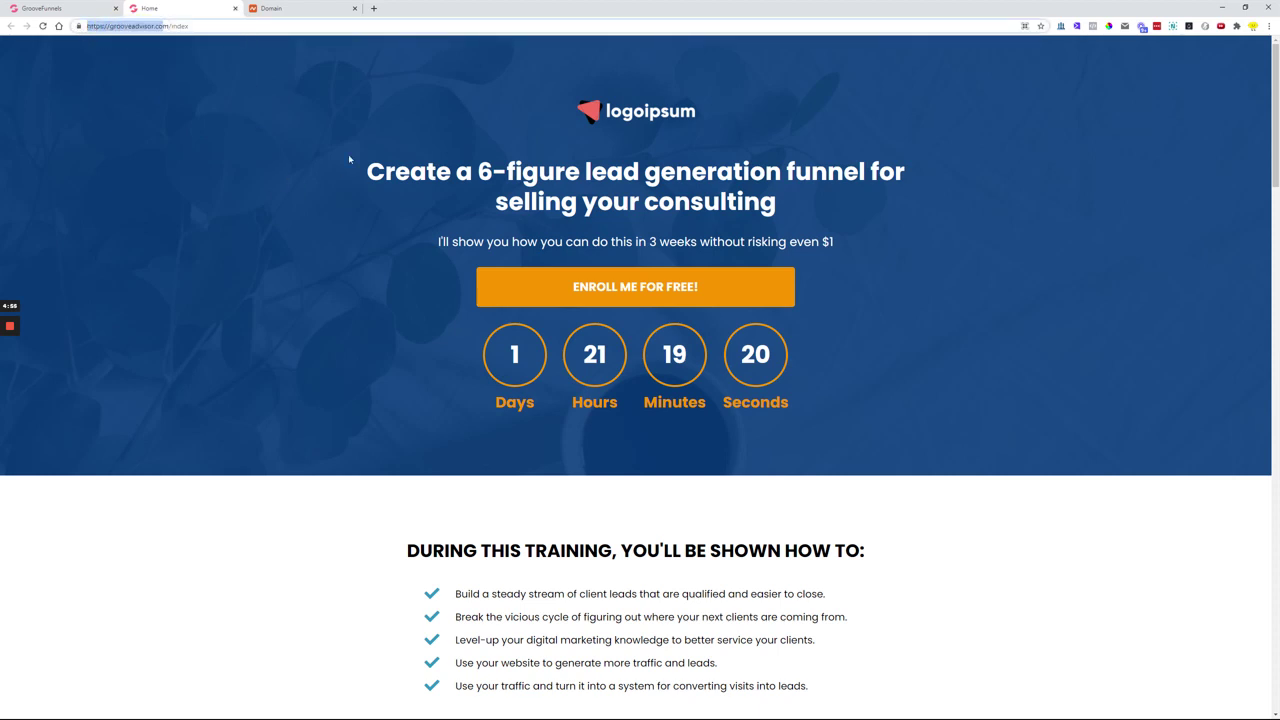
left_click(235, 8)
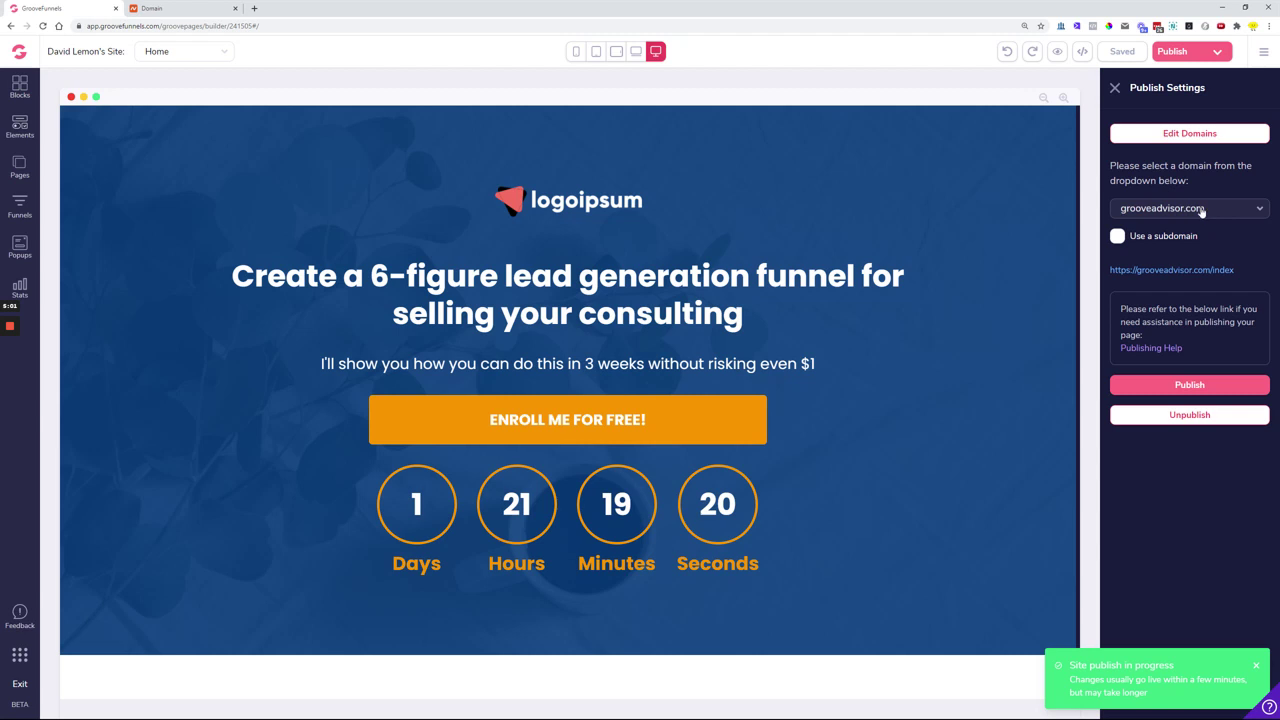
Step: Enable the use of a subdomain for grooveadvisor.com, set it to lemon and publish the site
left_click(1116, 238)
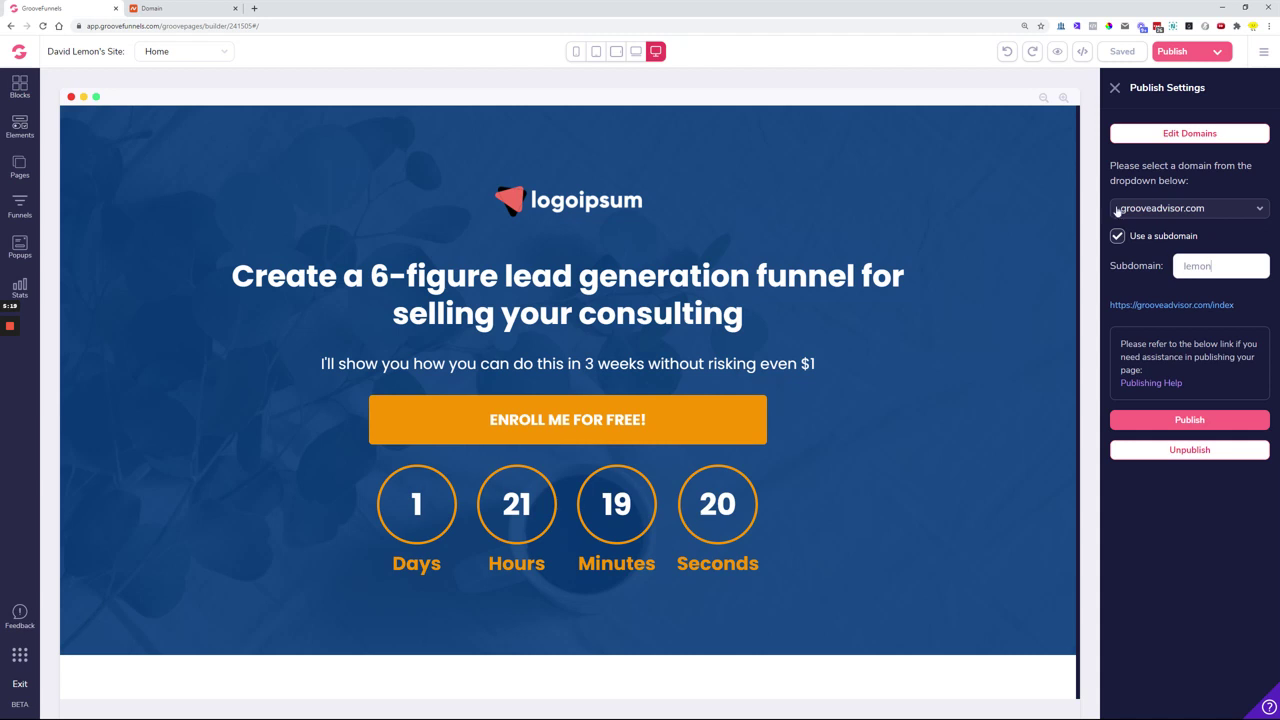
double_click(1212, 266)
key("BackSpace")
left_click(1203, 424)
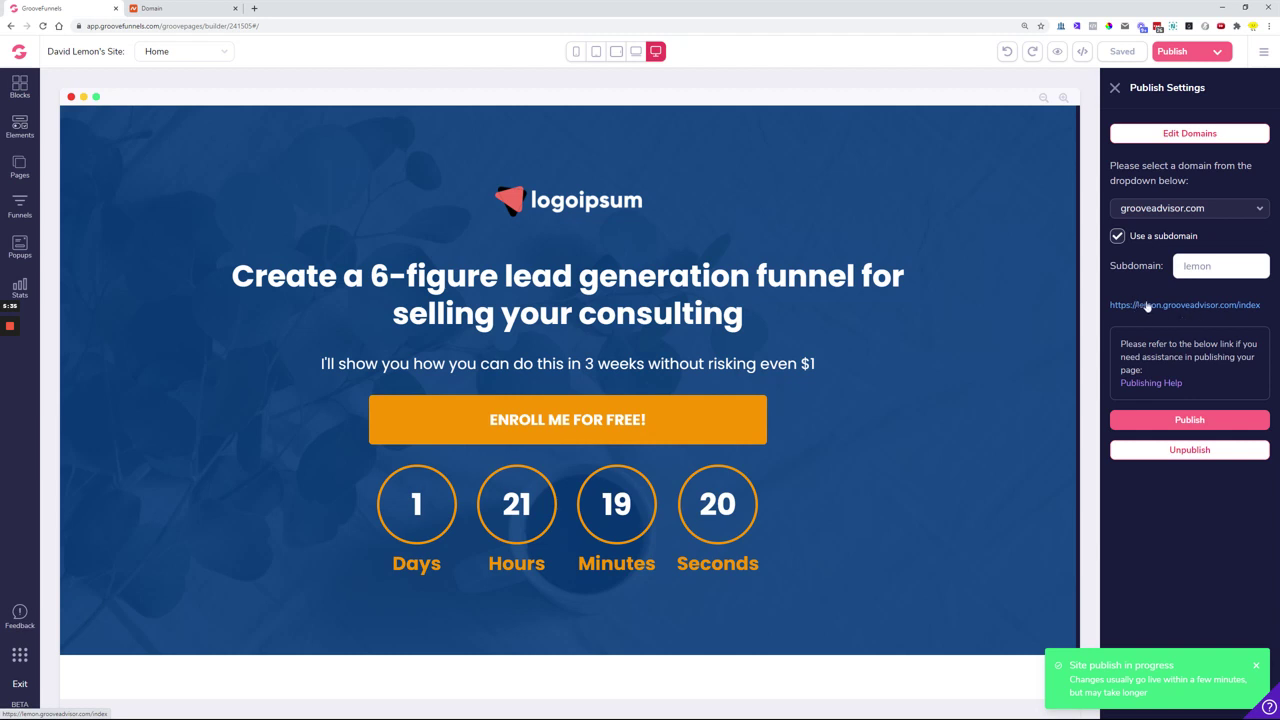
Step: Open the published page at lemon.grooveadvisor.com/index, check the subdomain and domain in its address, and close the page
left_click(1175, 310)
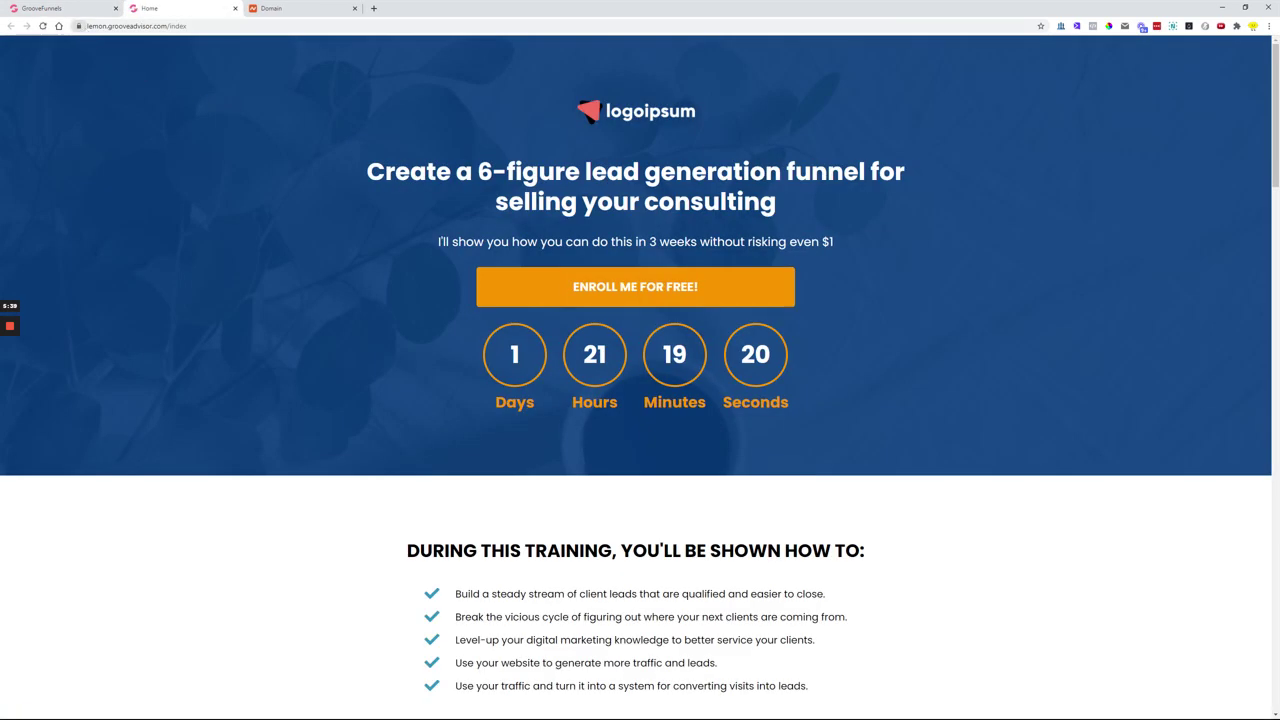
double_click(120, 26)
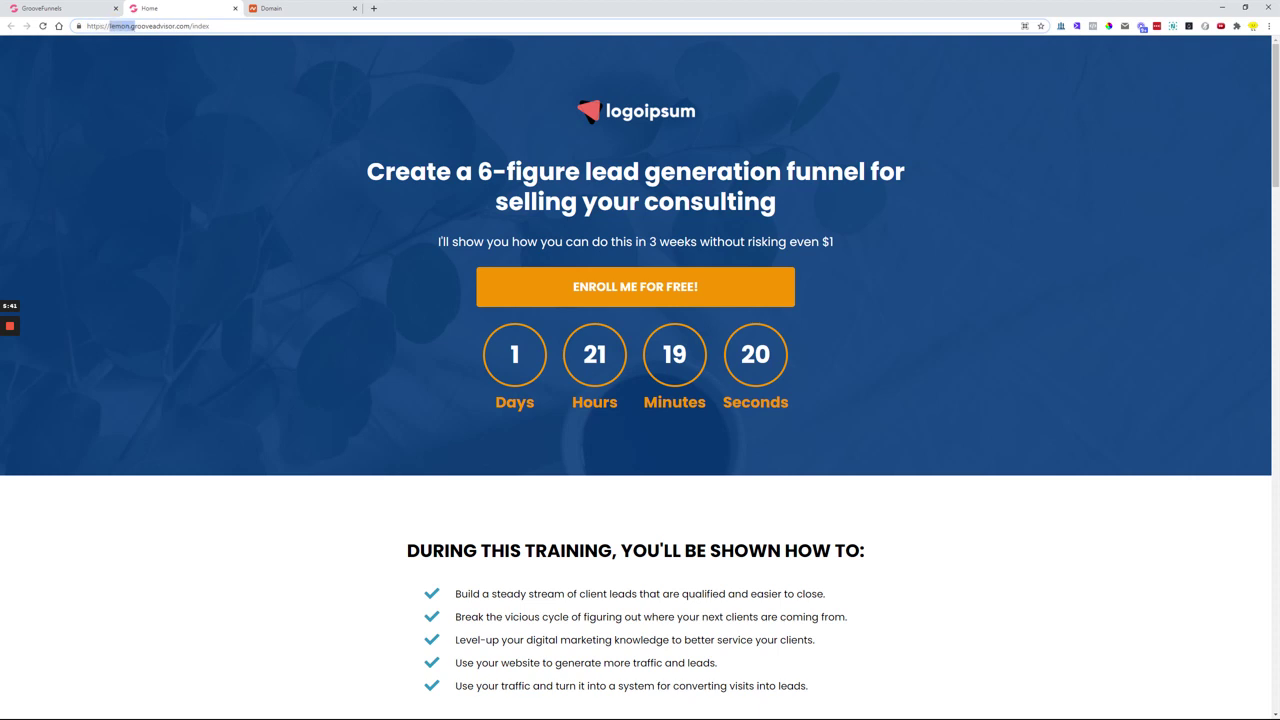
double_click(135, 26)
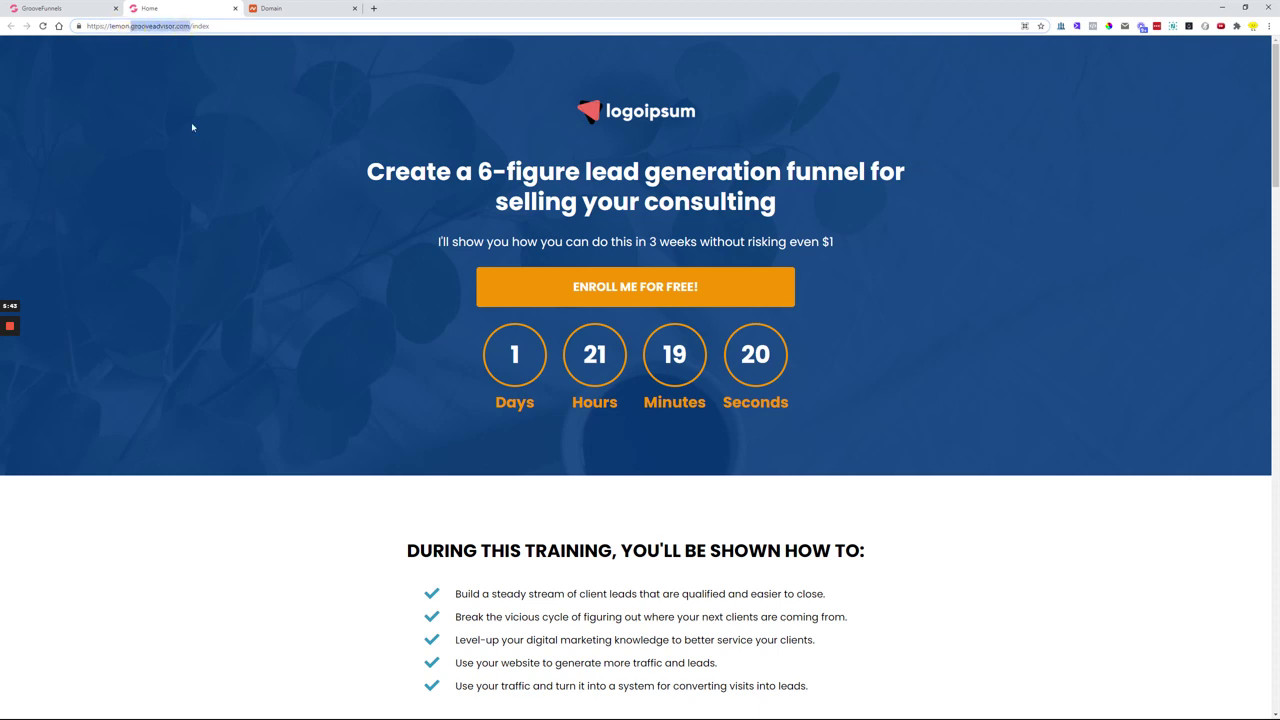
left_click(235, 8)
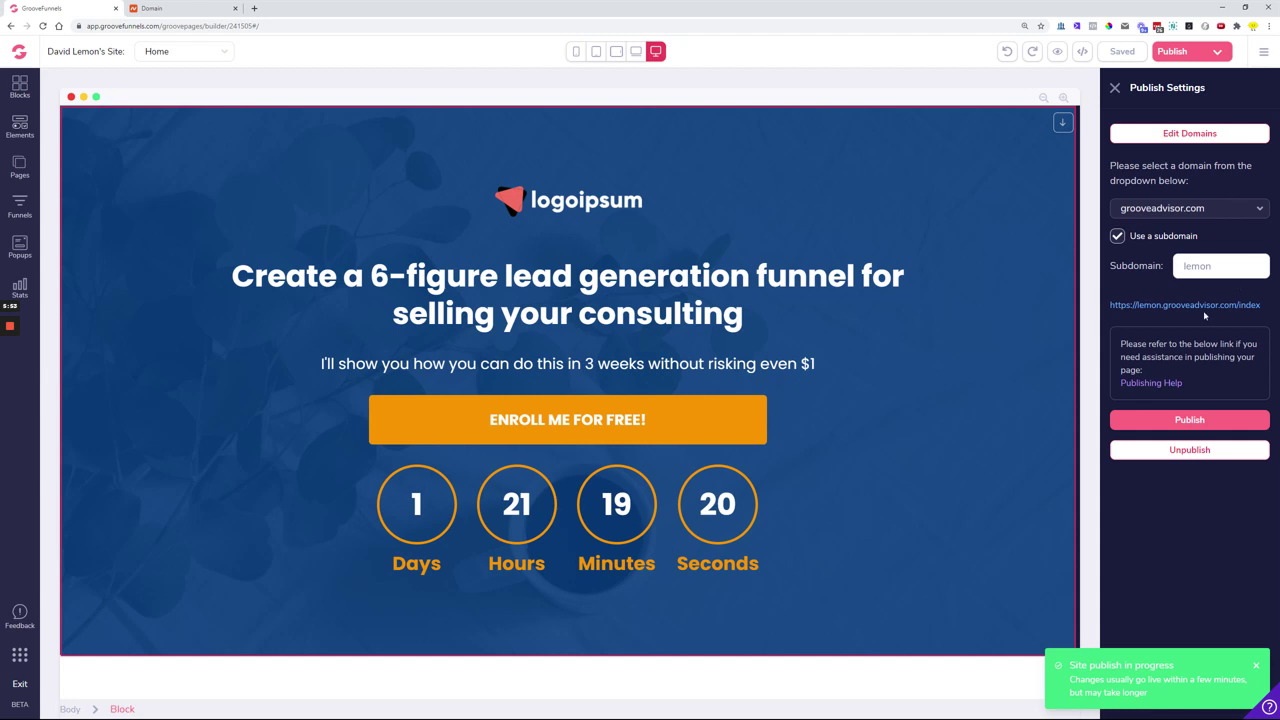
Step: Unpublish the site from the lemon subdomain and close the publish settings
left_click(1190, 455)
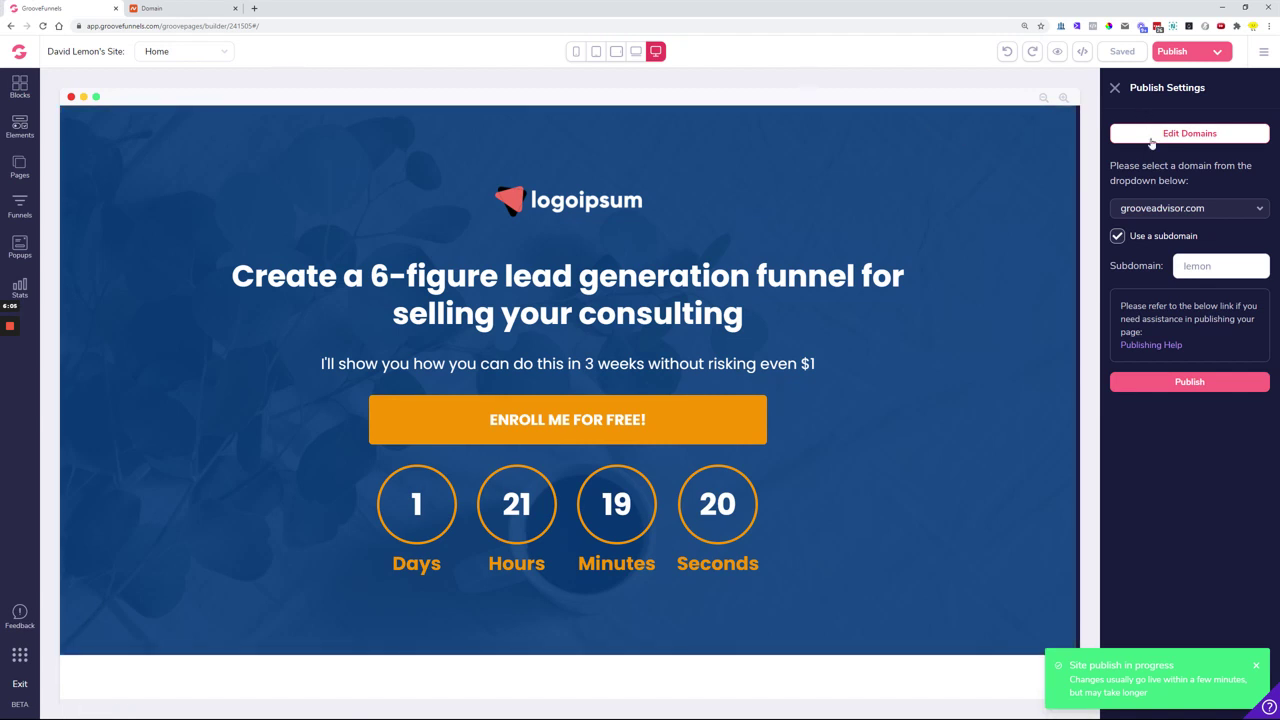
left_click(1115, 88)
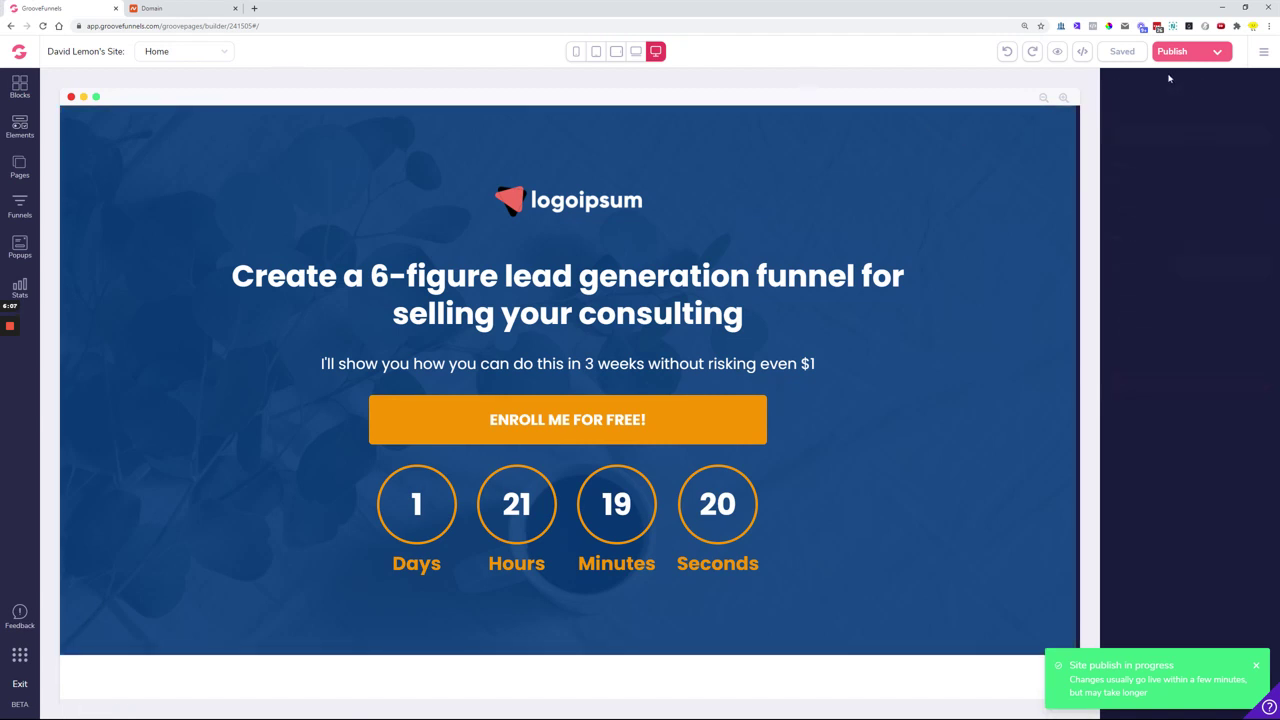